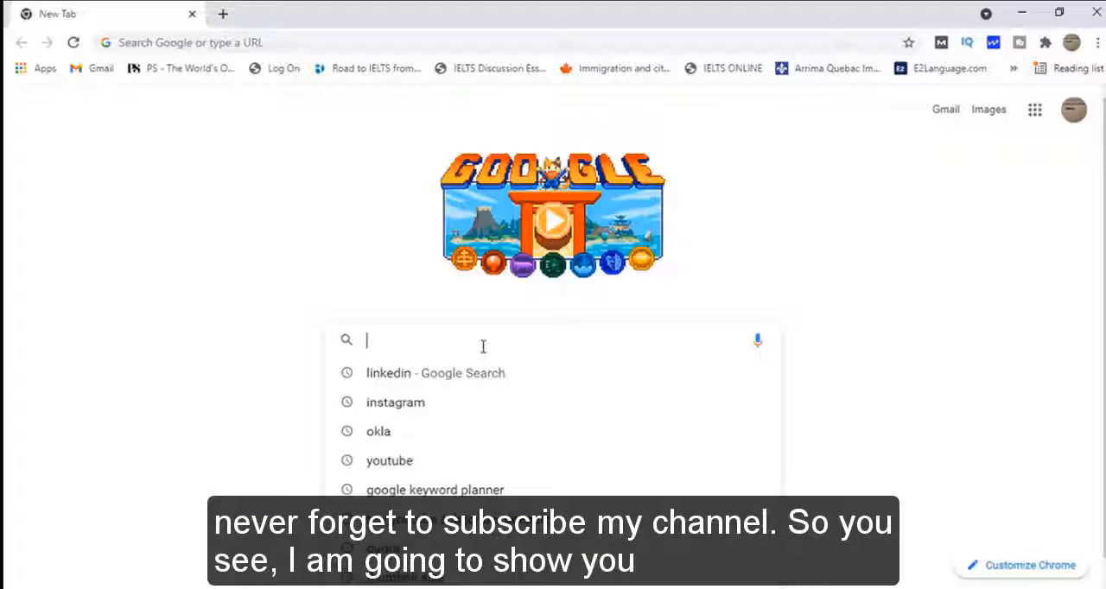
Open LinkedIn through a Google search for linkedin and start a new article with the cover image placeholder dismissed
type("Linked")
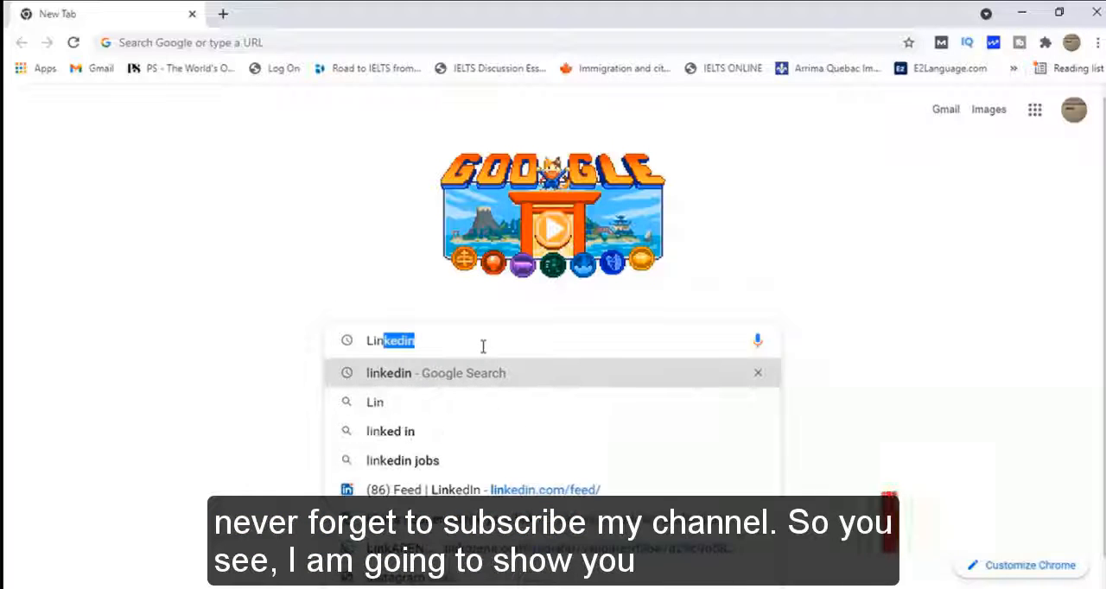
left_click(477, 380)
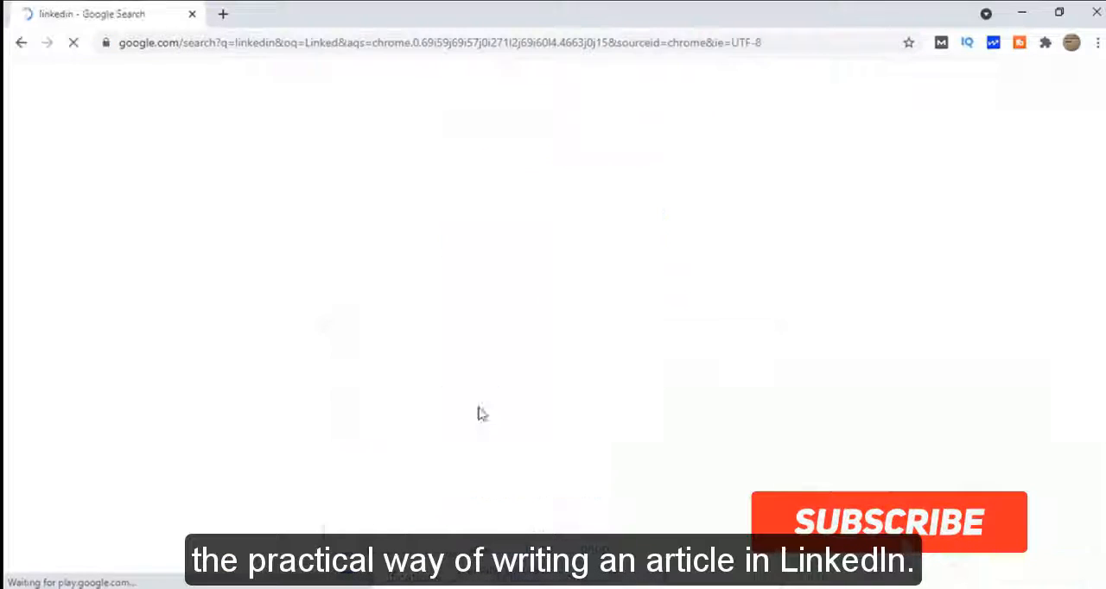
left_click(342, 236)
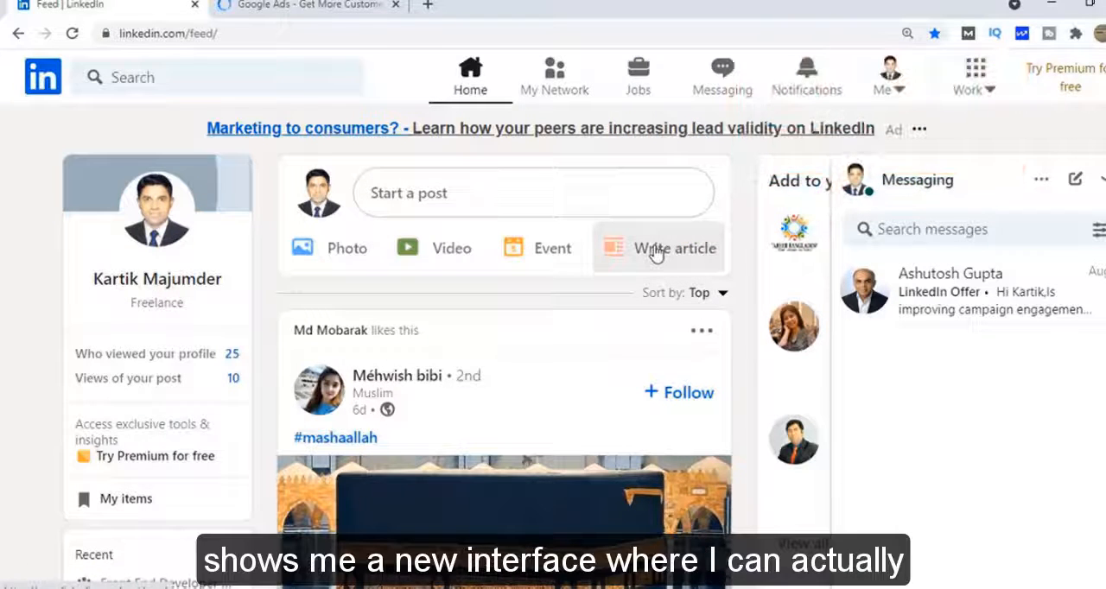
left_click(657, 250)
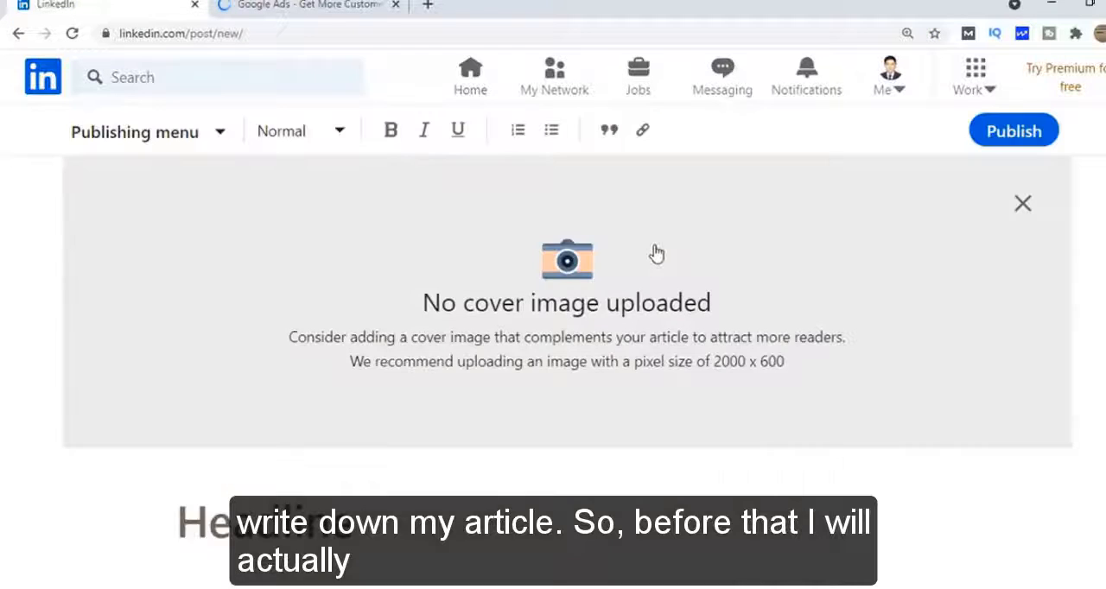
left_click(1024, 204)
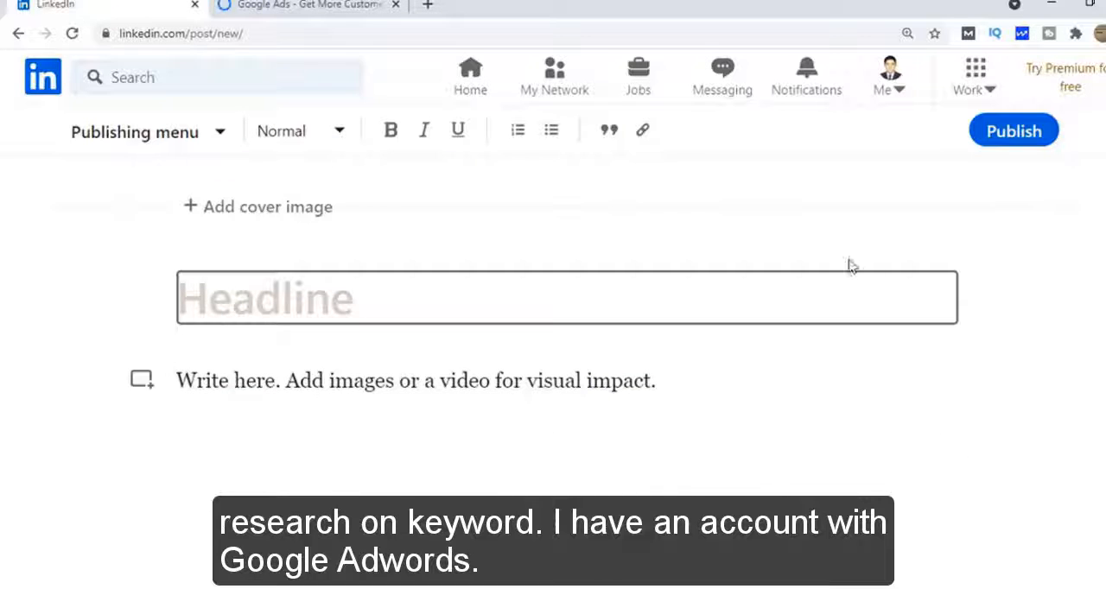
Switch to Google Ads and open the Discover new keywords form in Keyword Planner
left_click(344, 5)
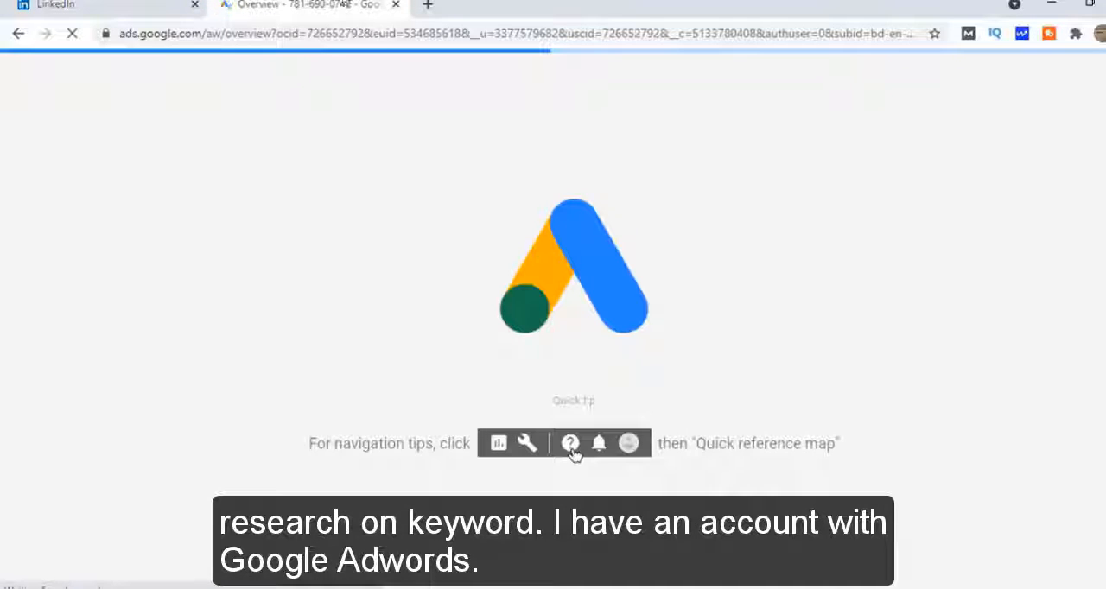
left_click(803, 89)
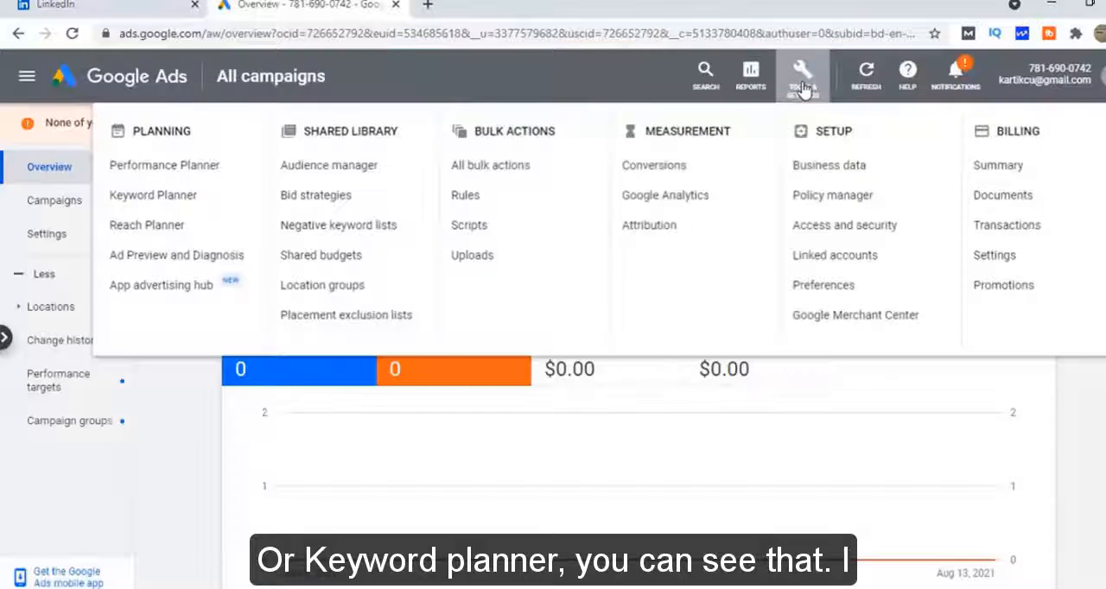
left_click(138, 196)
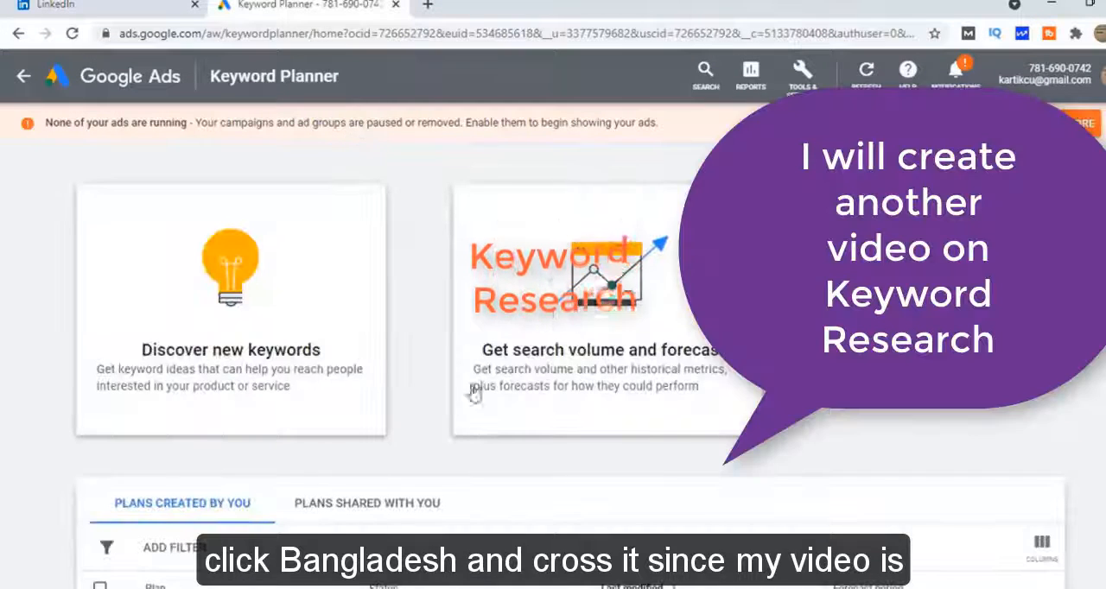
left_click(233, 285)
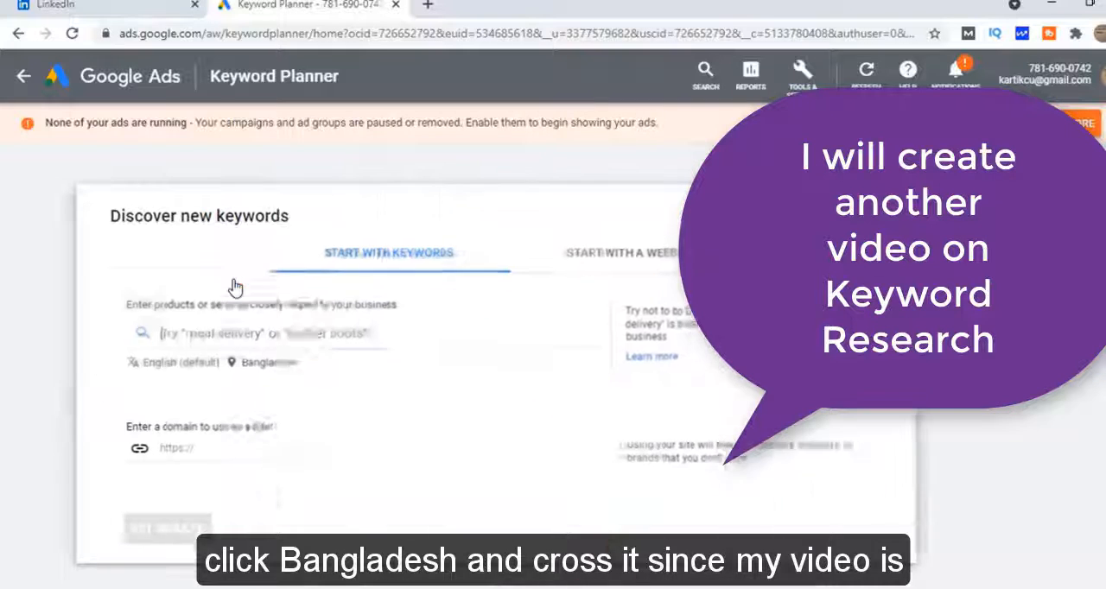
Remove Bangladesh from the keyword search's targeted locations so that it covers all locations, and save
left_click(290, 364)
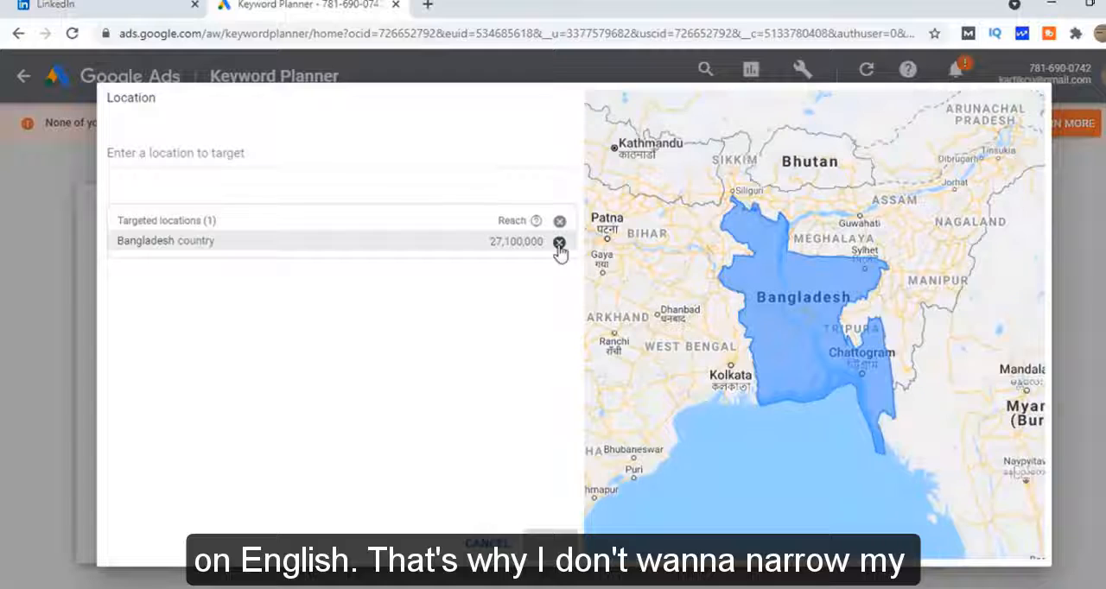
left_click(559, 243)
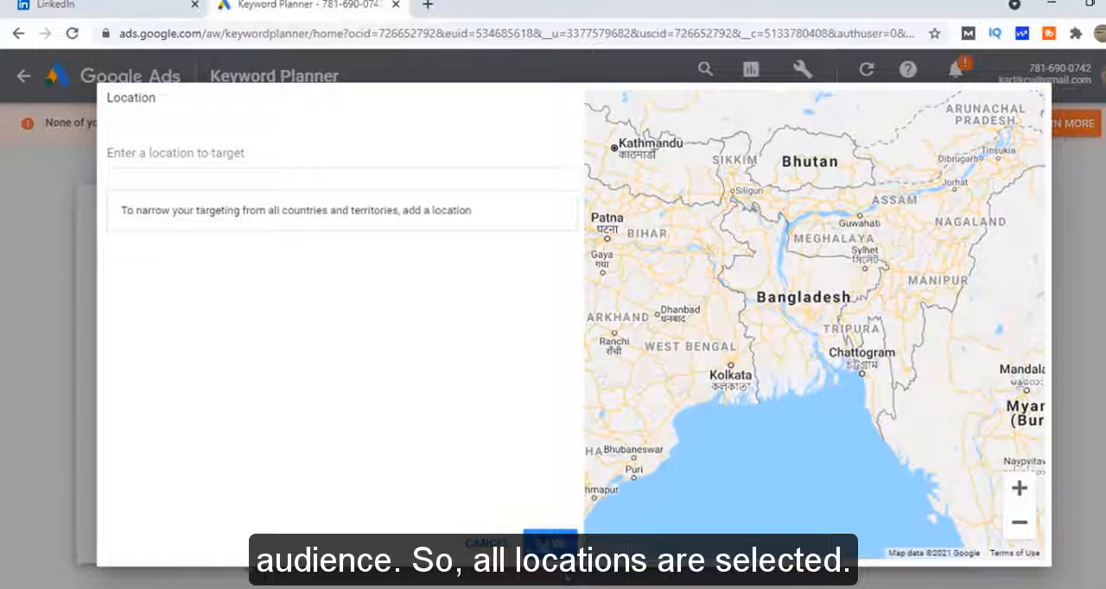
left_click(549, 543)
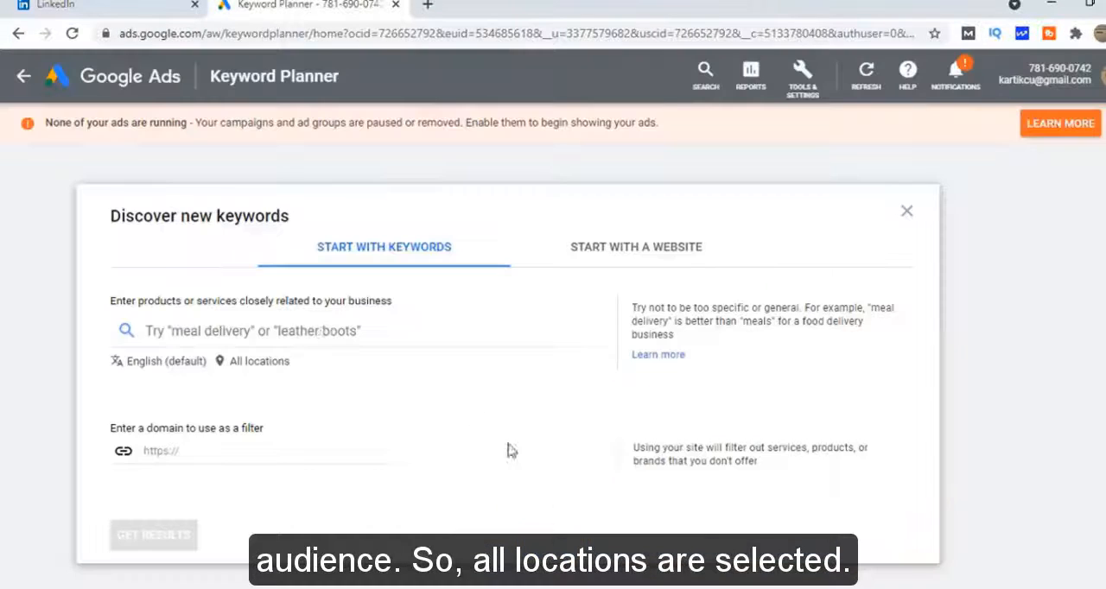
Get keyword ideas for "linkedin article" and examine the average monthly searches and competition of the keyword and its related ideas
left_click(188, 335)
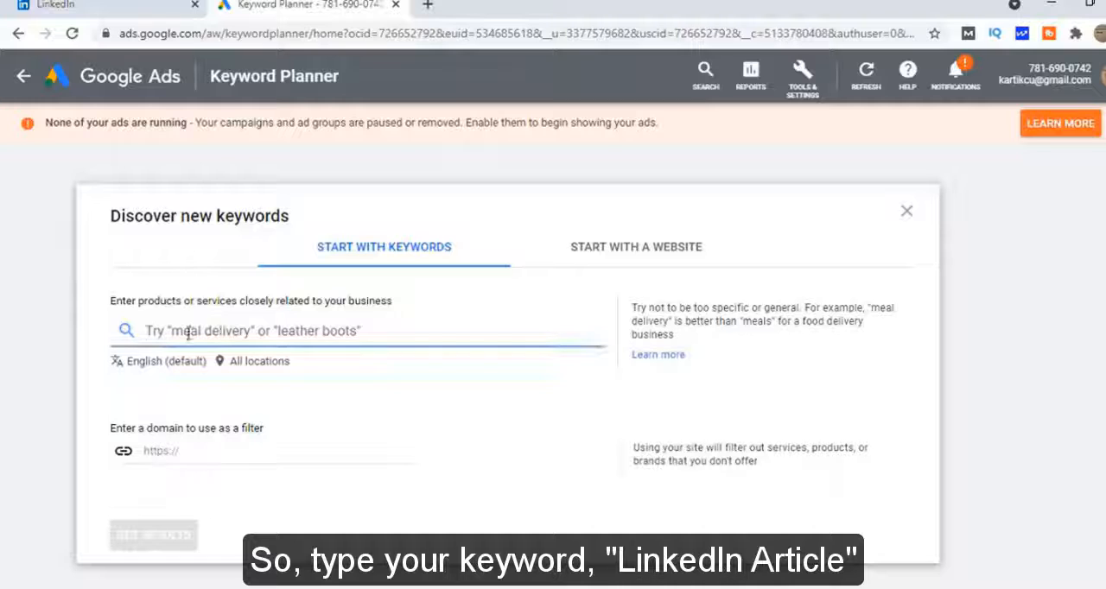
left_click_drag(299, 378, 289, 368)
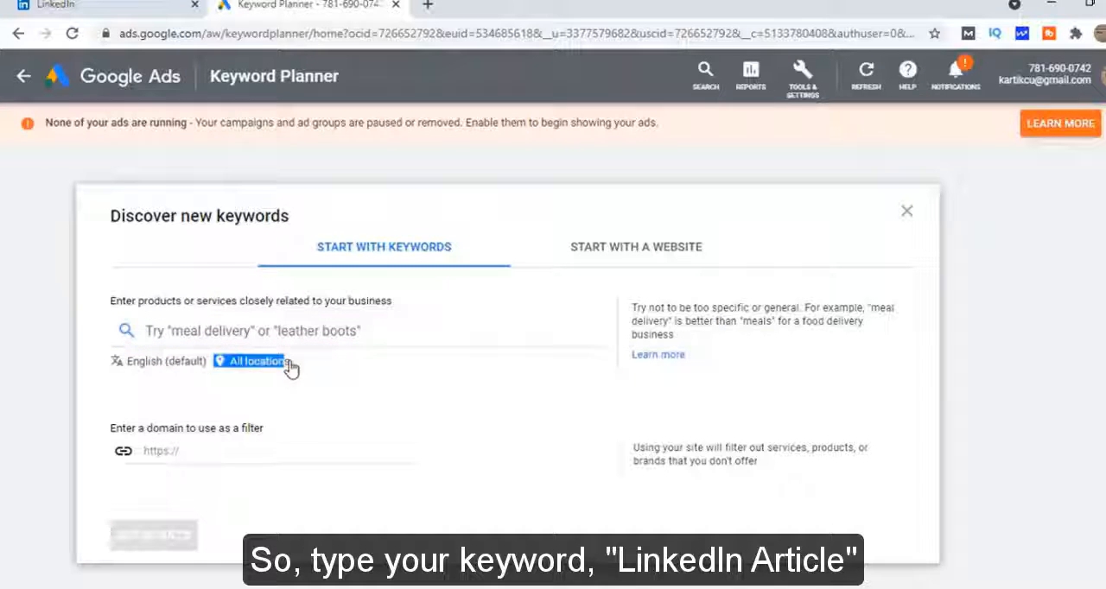
left_click(222, 330)
type("linkedin ar")
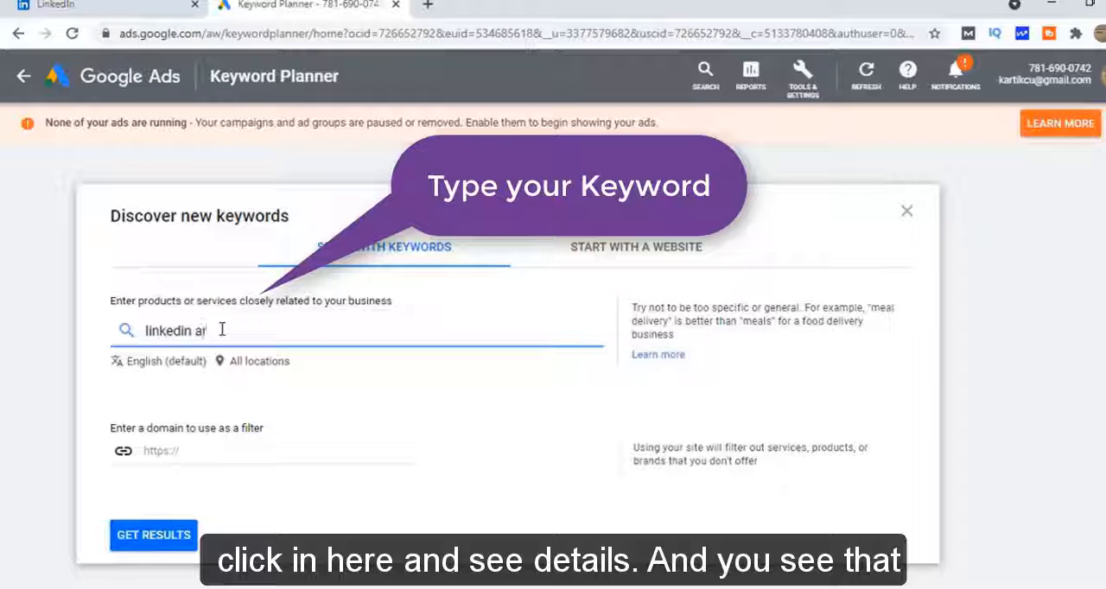
type("ticle")
left_click(158, 535)
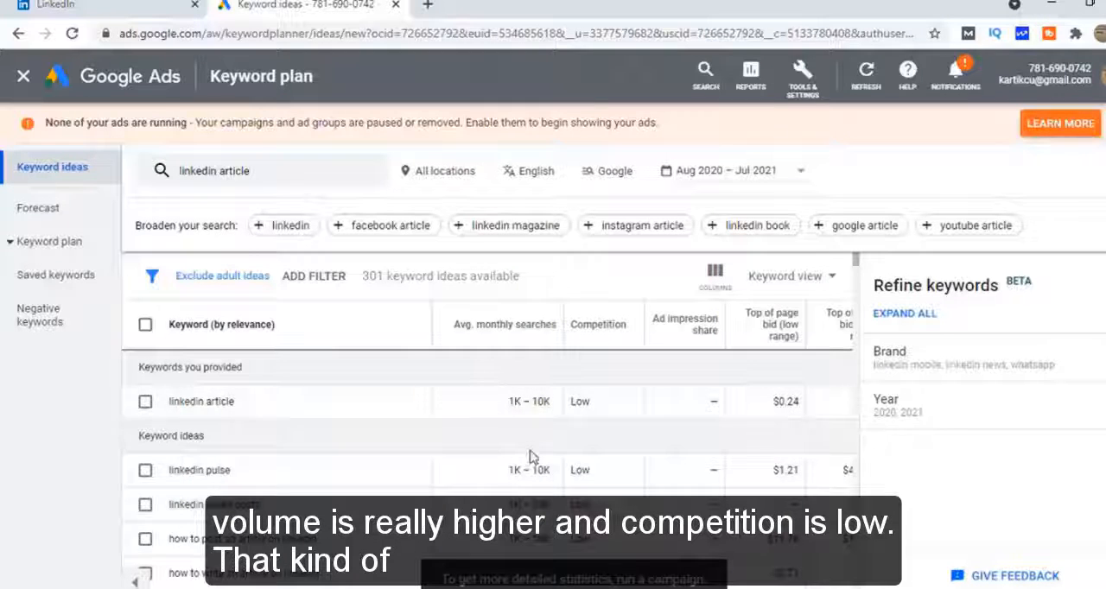
left_click_drag(605, 408, 505, 408)
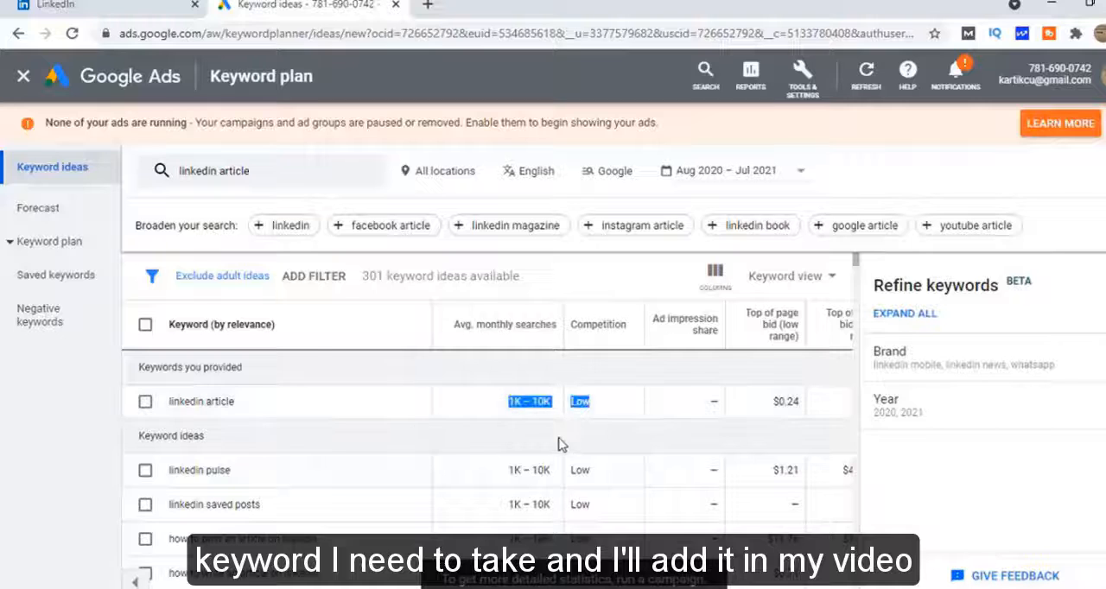
scroll(553, 445, "down", 2)
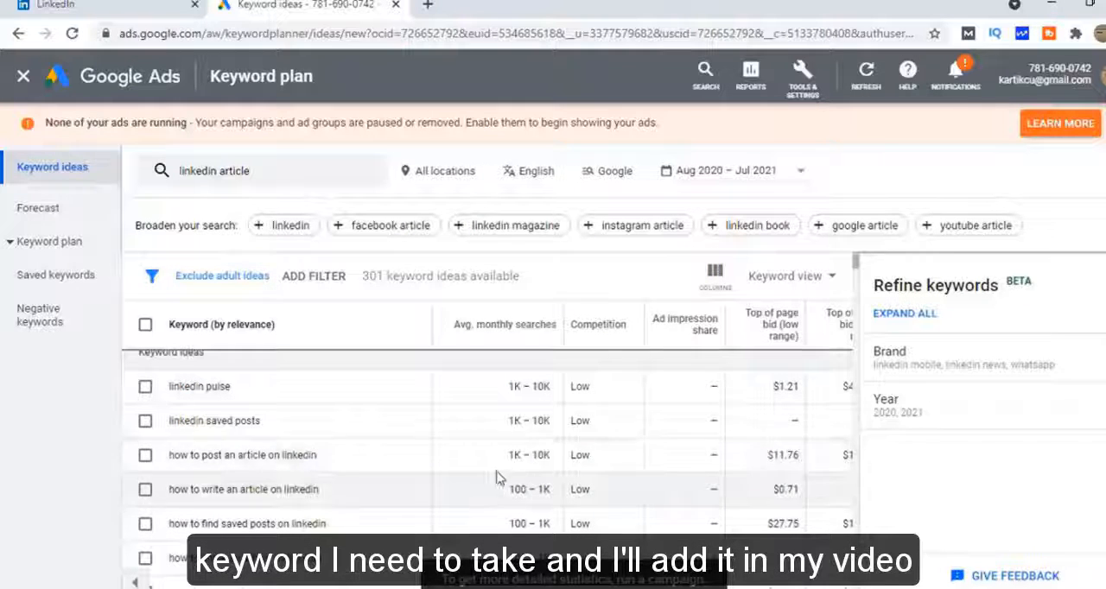
scroll(519, 471, "up", 2)
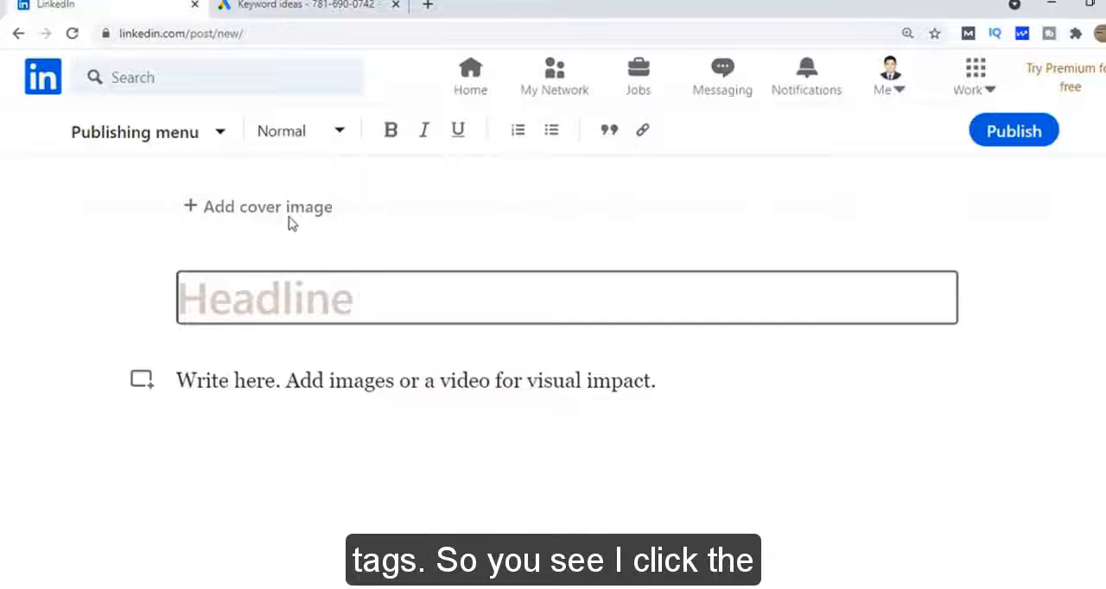
Upload the "How to Grow Youtube Channel Fast with Quora!" thumbnail as the LinkedIn article's cover image
left_click(277, 210)
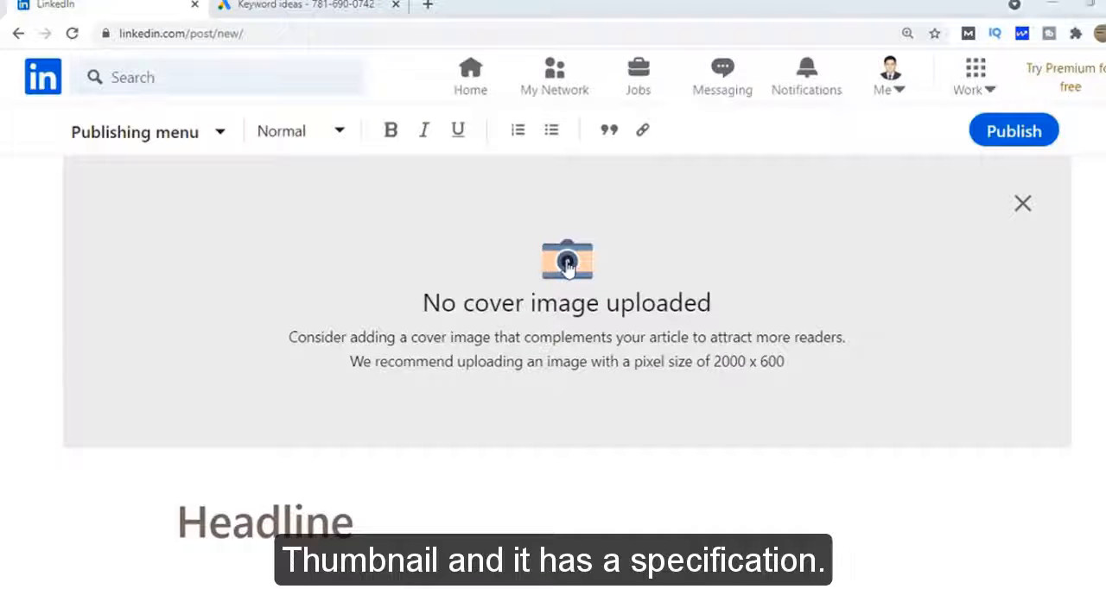
left_click(566, 266)
left_click(337, 186)
left_click(670, 391)
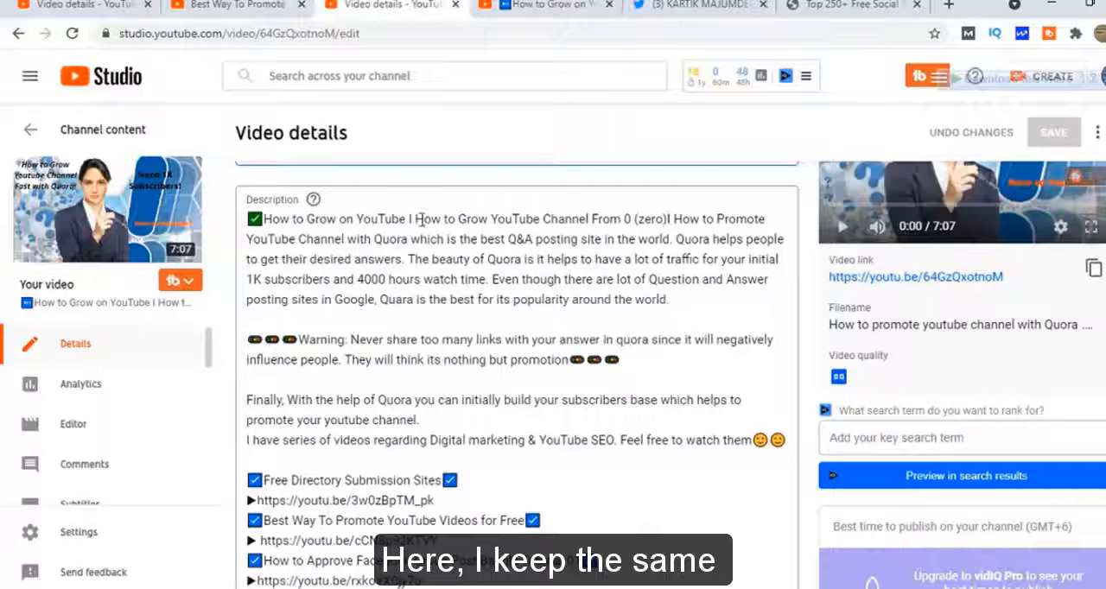
Copy "How to Grow YouTube Channel From 0 (zero)" from the YouTube Studio video description into the cover image's caption on LinkedIn
left_click_drag(417, 219, 665, 219)
key("ctrl+c")
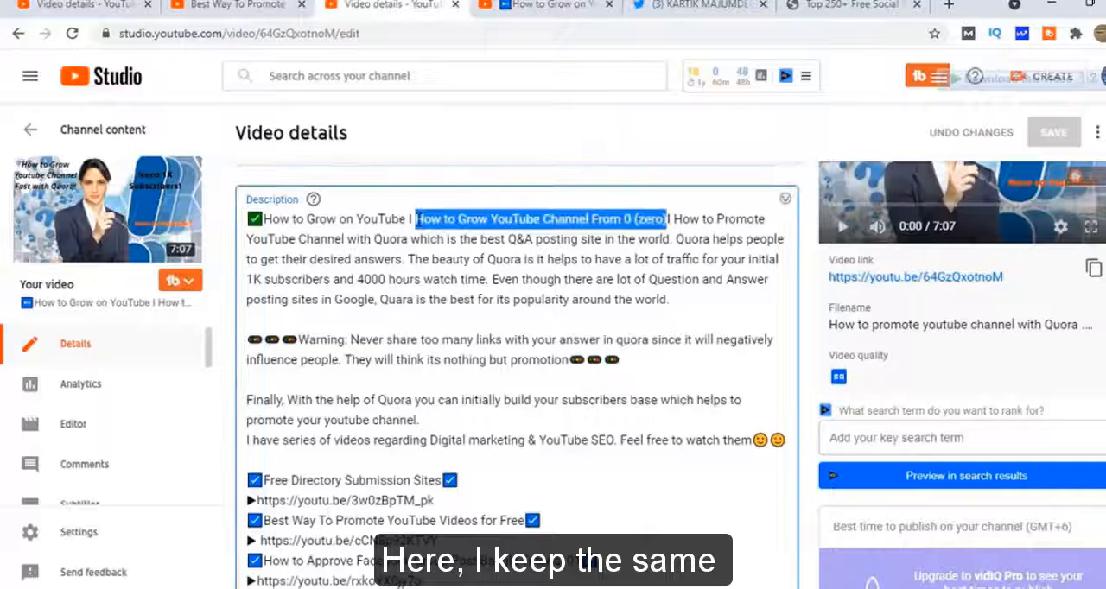
mouse_move(266, 587)
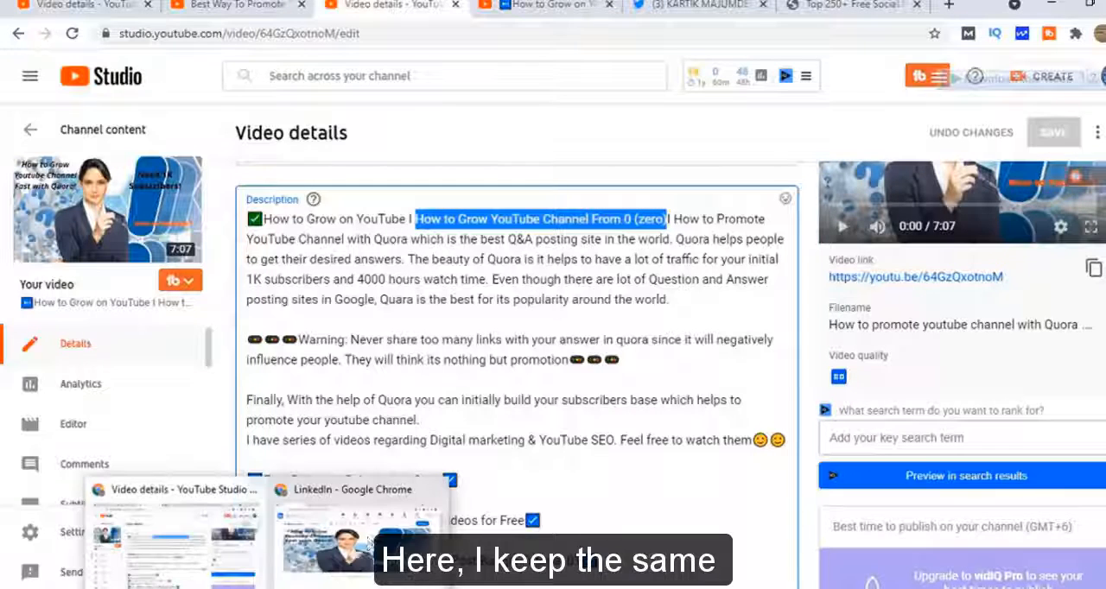
left_click(369, 539)
key("ctrl+v")
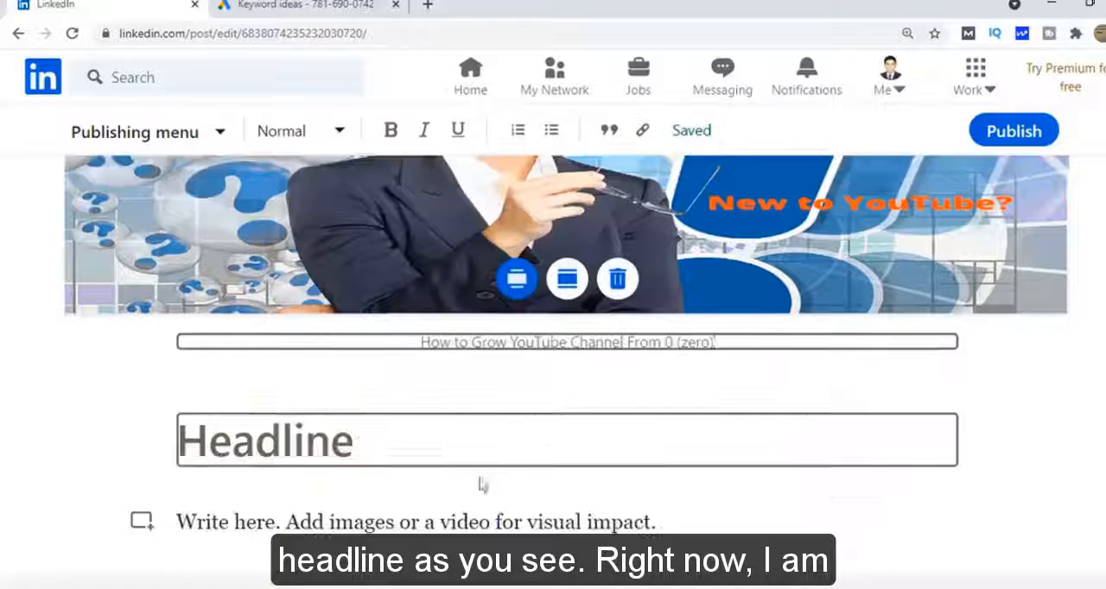
Paste the copied "How to Grow YouTube Channel From 0 (zero)" as the article's headline
scroll(482, 486, "down", 2)
left_click(396, 449)
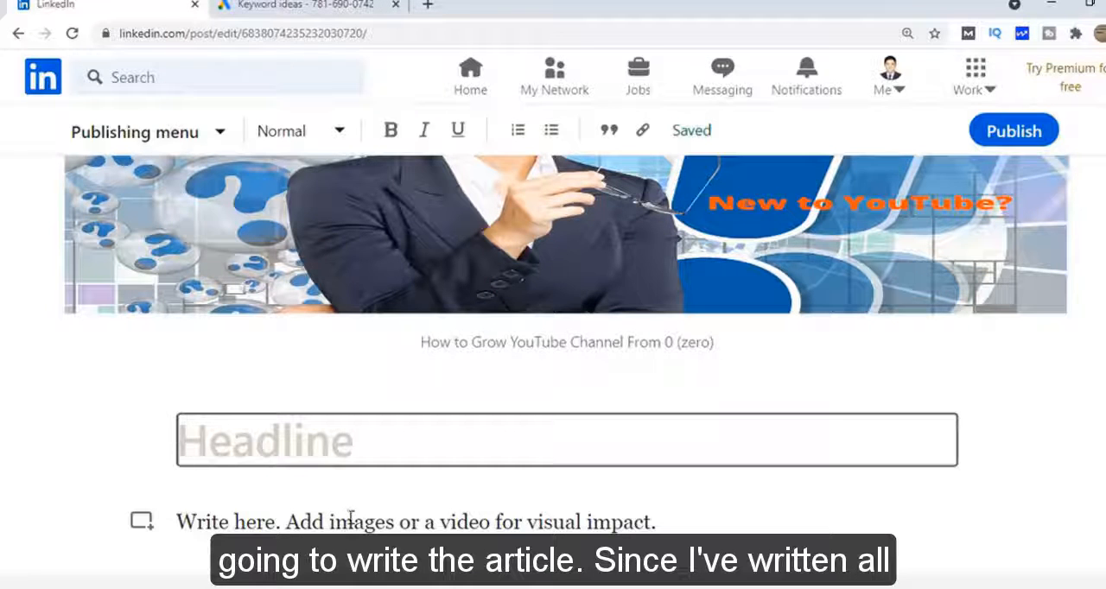
key("ctrl+v")
scroll(355, 527, "down", 1)
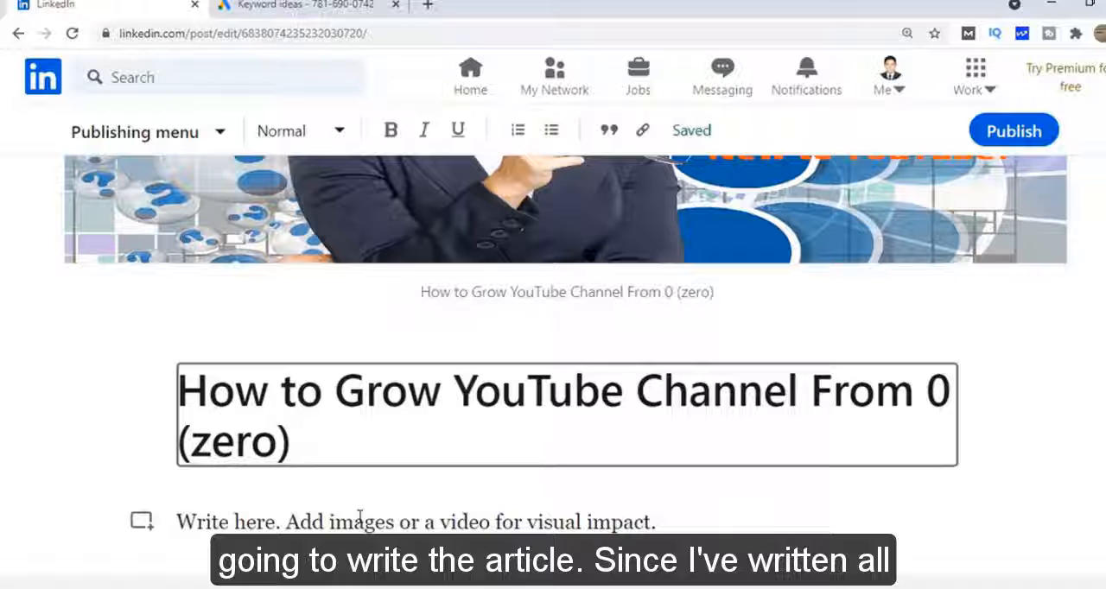
Copy the YouTube video description from "How to Grow on YouTube" through "Feel free to watch them" into the LinkedIn article's body
left_click(244, 524)
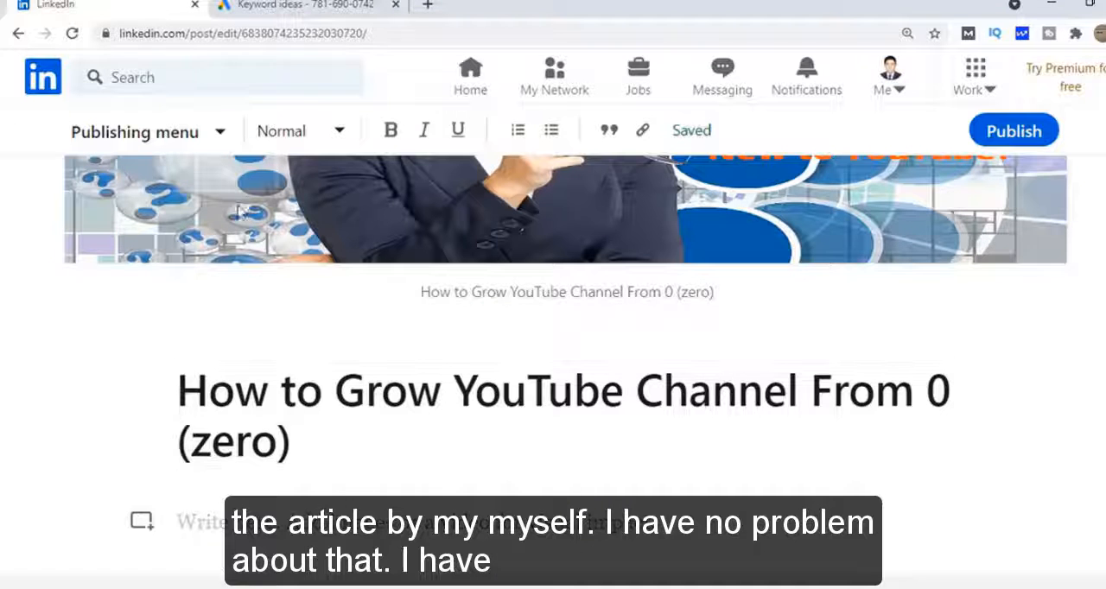
left_click(271, 587)
left_click(184, 561)
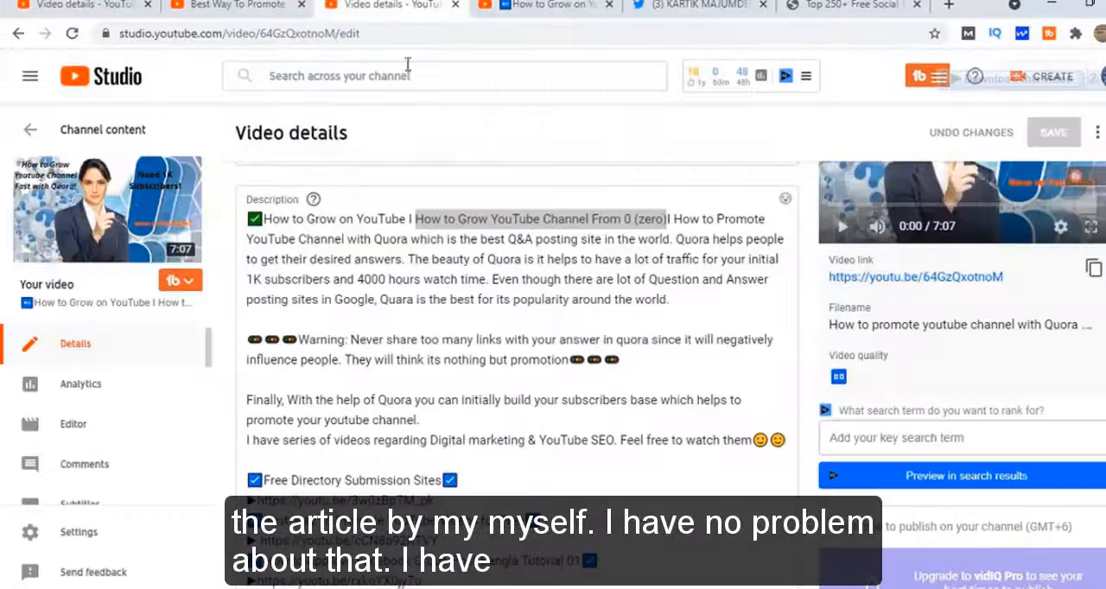
left_click_drag(266, 219, 714, 439)
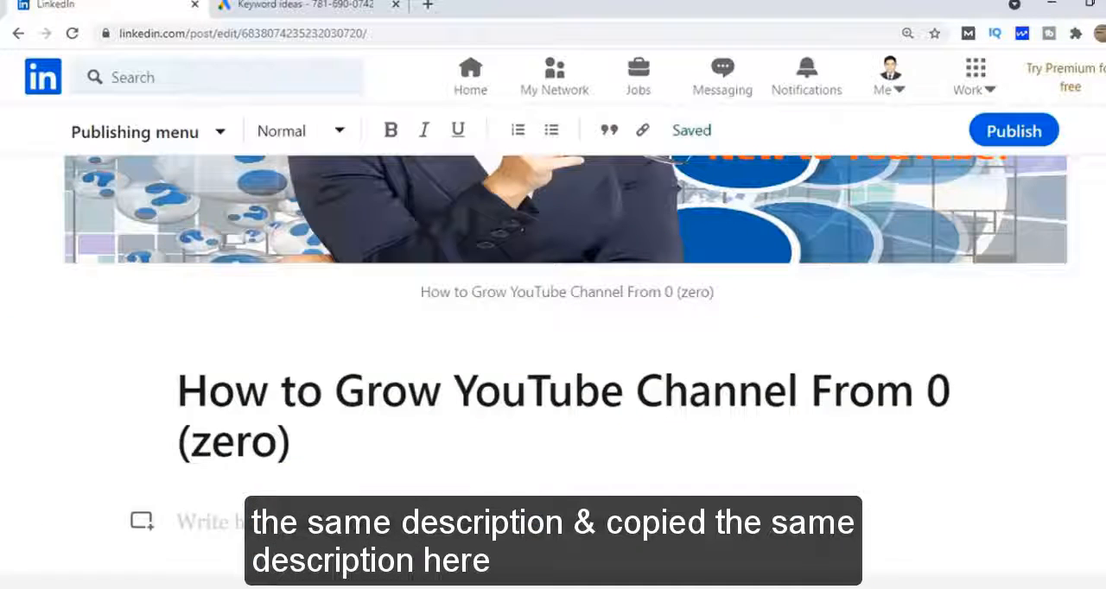
key("ctrl+v")
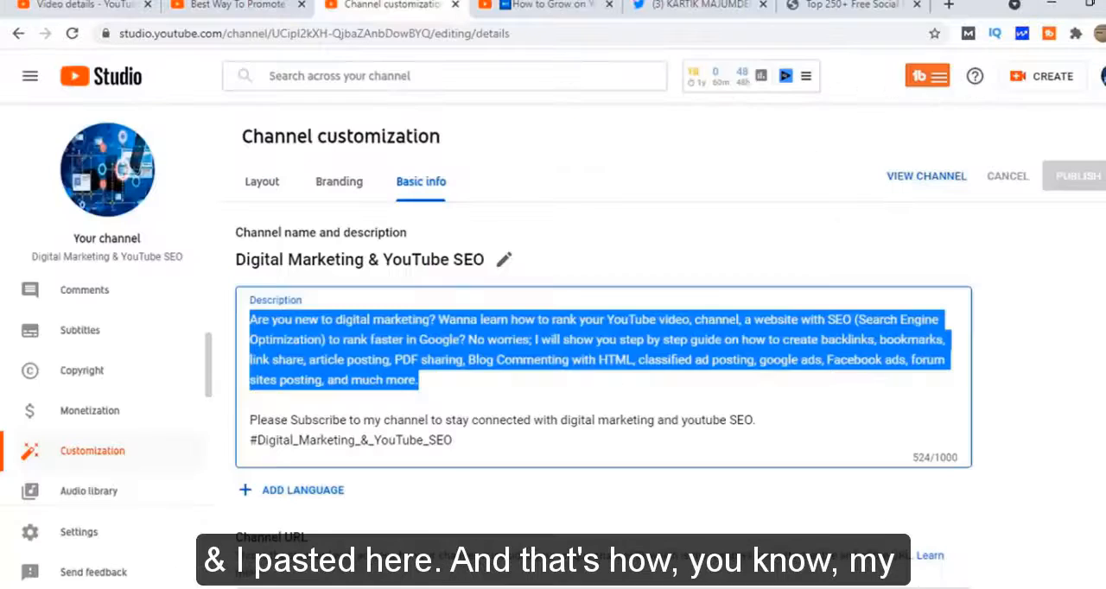
mouse_move(269, 587)
left_click(354, 523)
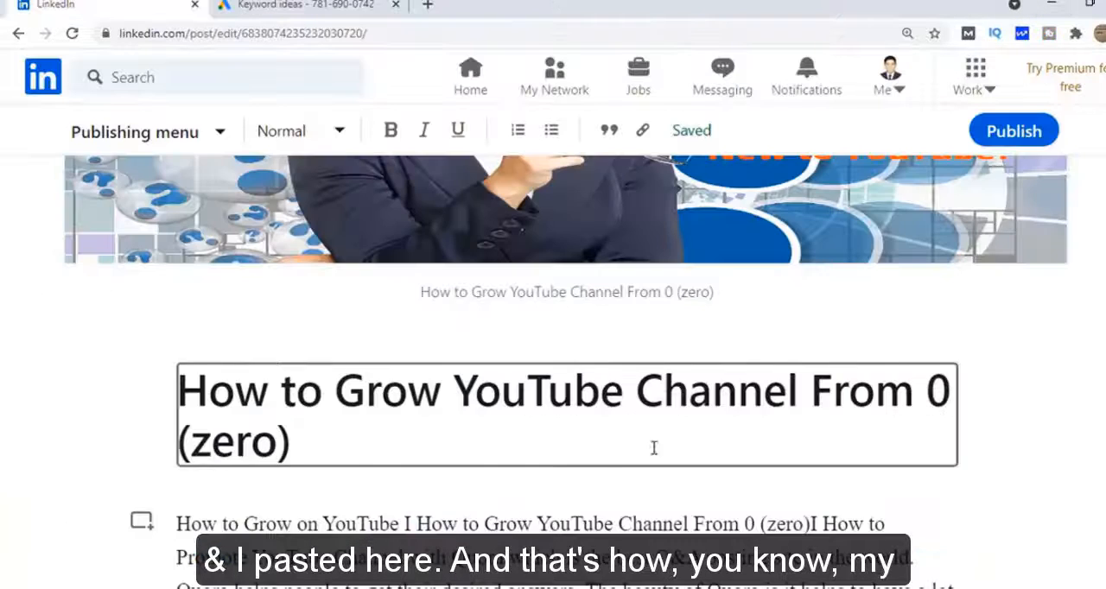
Delete the extra blank line above the "Warning: Never share too many links" paragraph
scroll(531, 482, "down", 6)
left_click(178, 322)
key("BackSpace")
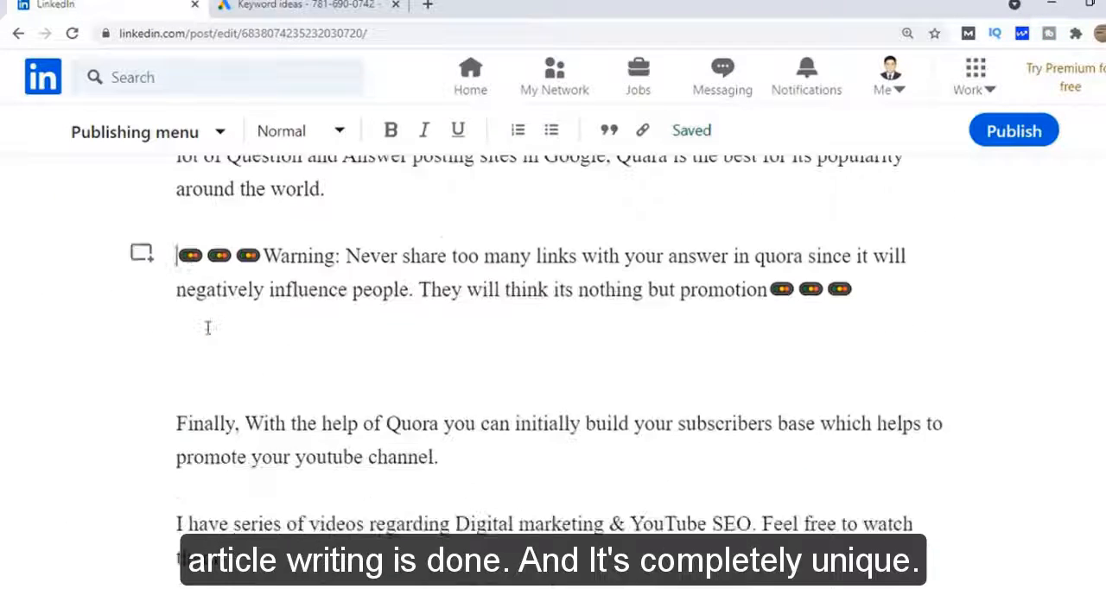
Replace the "I have series of videos" paragraph with the paragraph beginning "Are you new to digital marketing?"
scroll(330, 427, "down", 1)
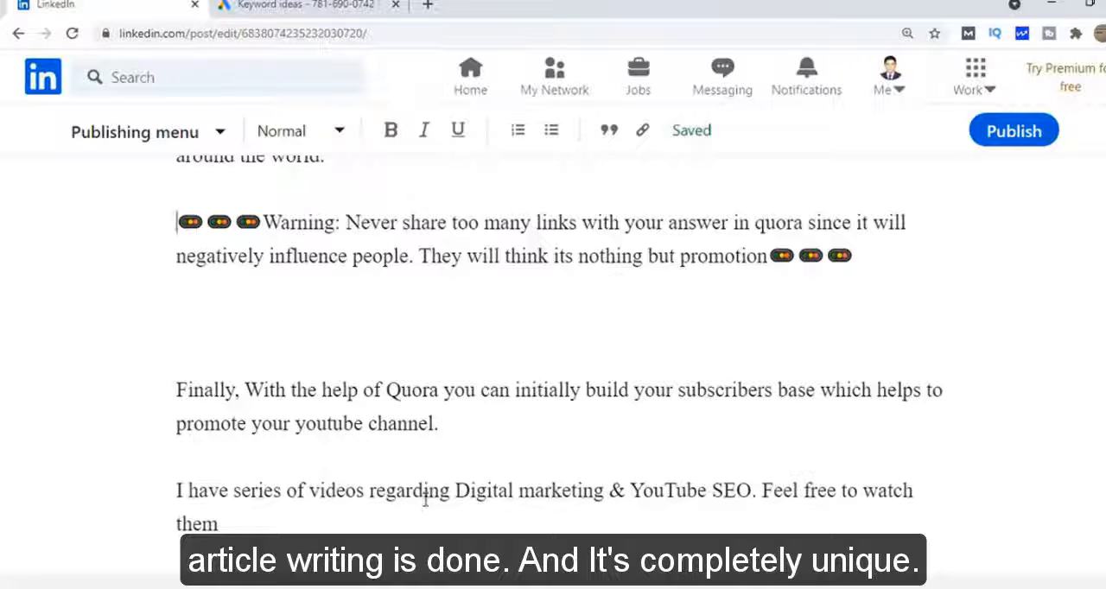
triple_click(199, 510)
key("ctrl+v")
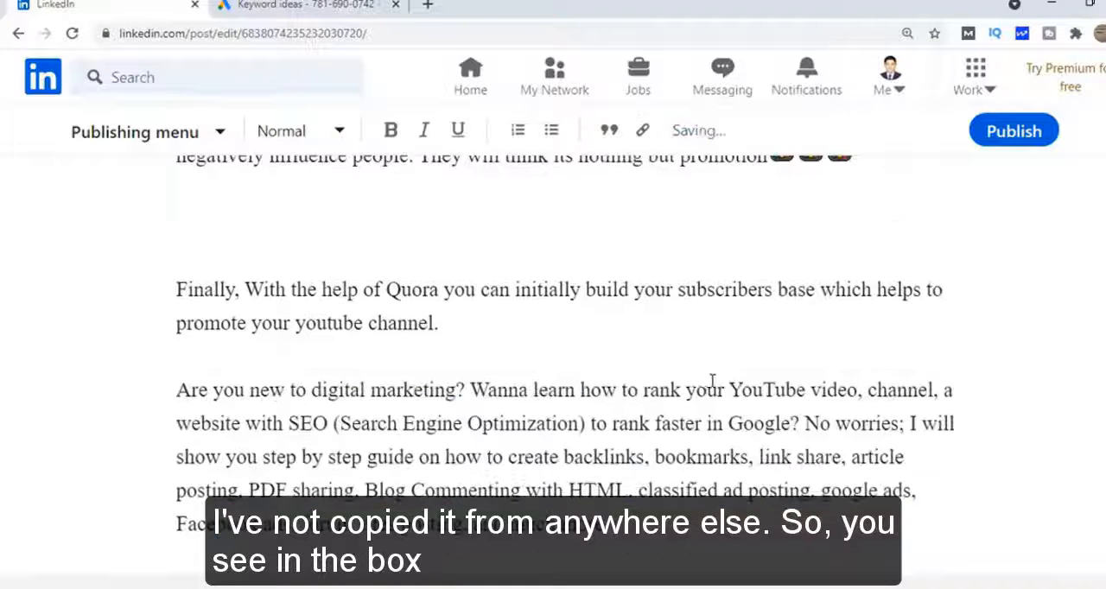
scroll(714, 355, "up", 6)
left_click_drag(399, 390, 178, 395)
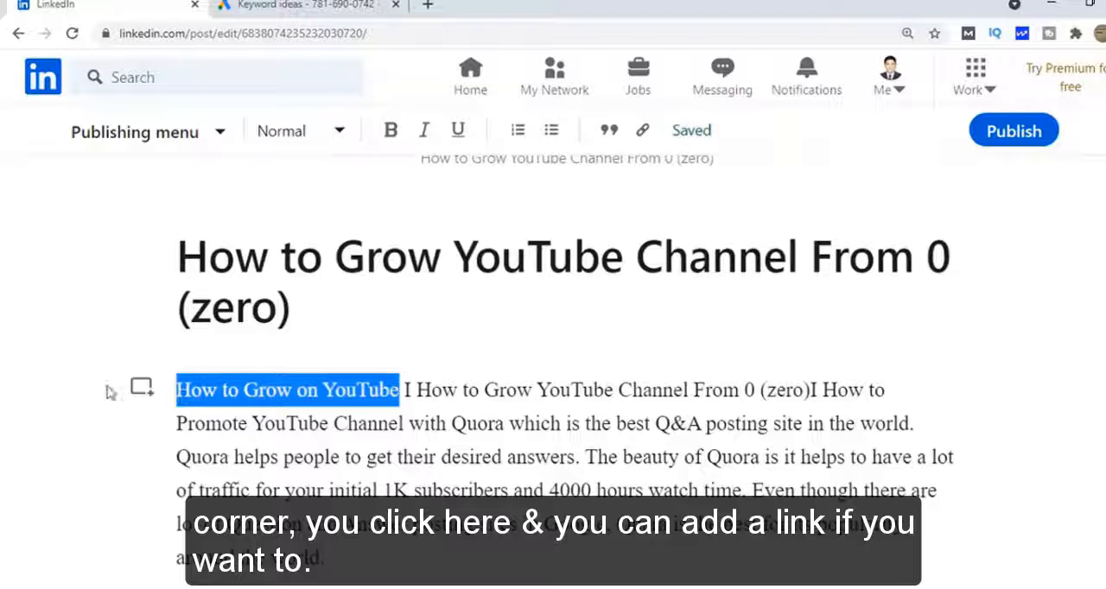
left_click(142, 388)
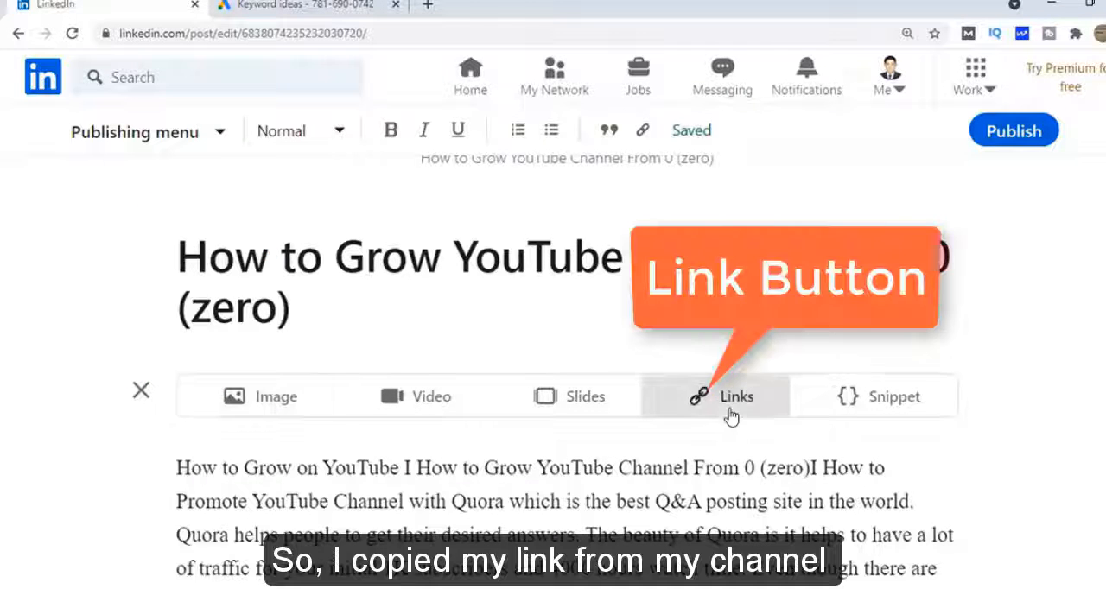
left_click(730, 416)
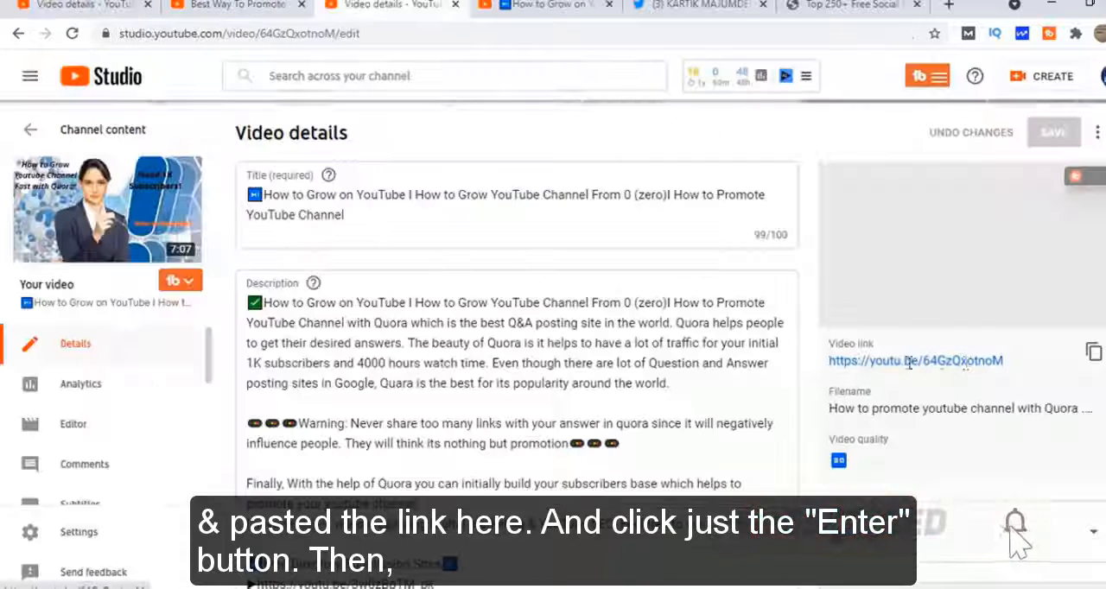
left_click_drag(1004, 361, 829, 361)
key("ctrl+c")
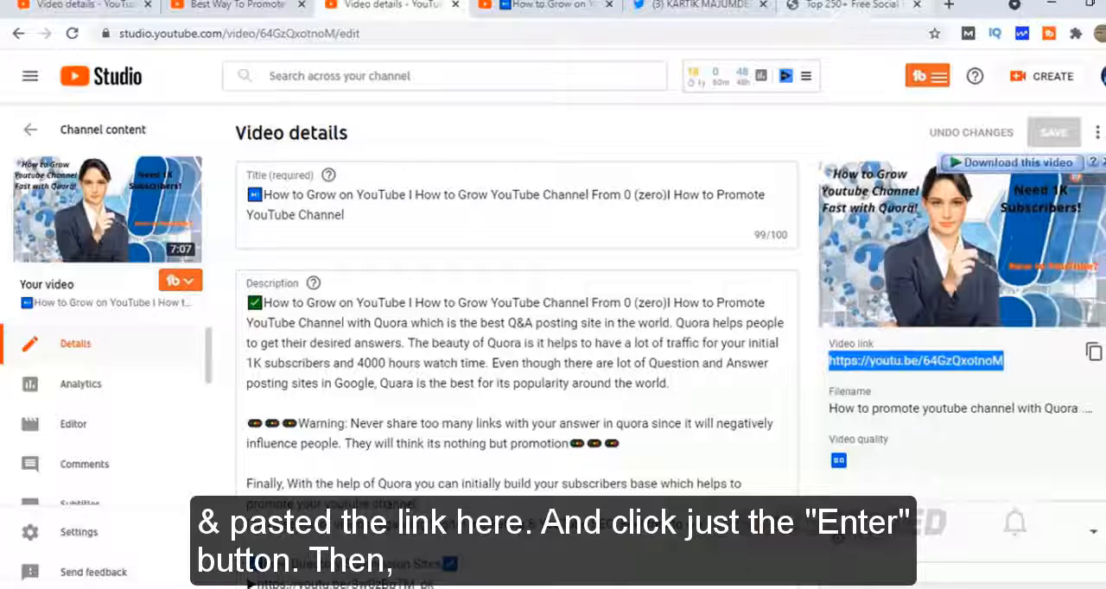
left_click(267, 587)
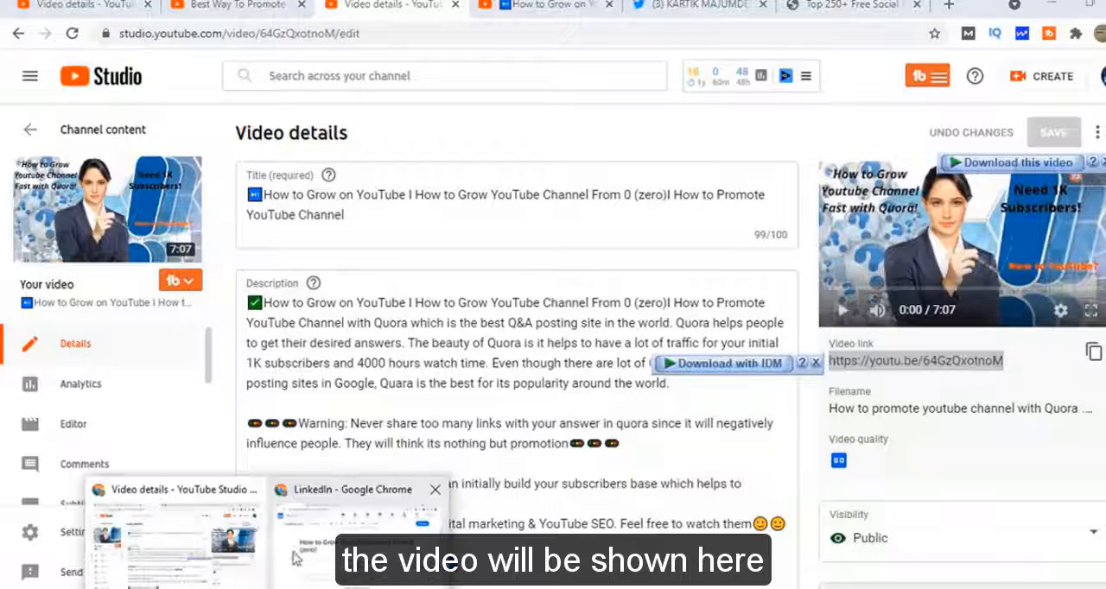
left_click(294, 559)
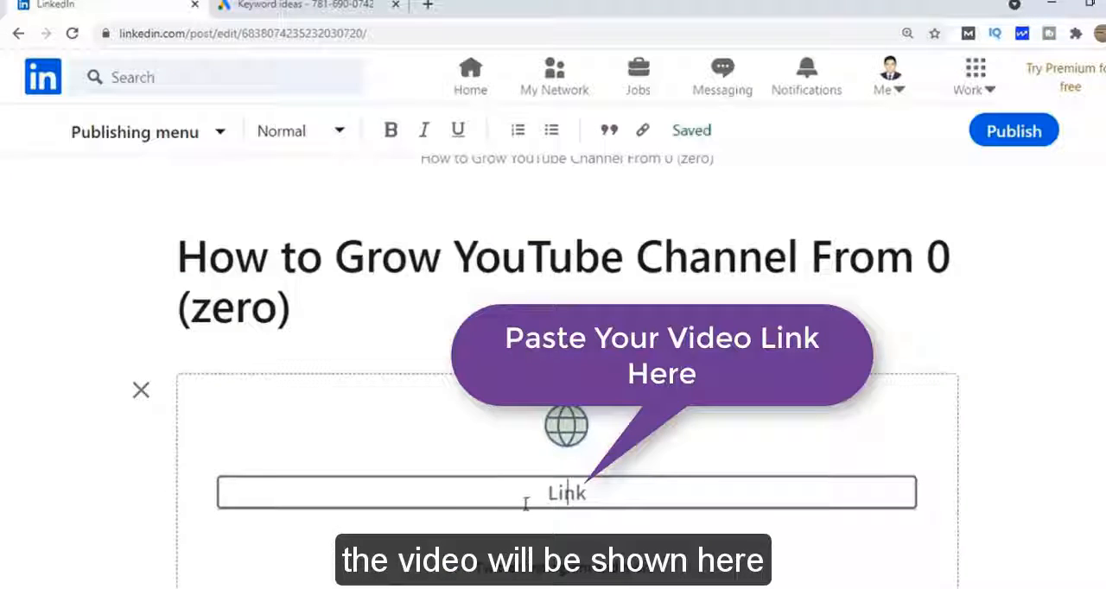
key("ctrl+v")
key("Return")
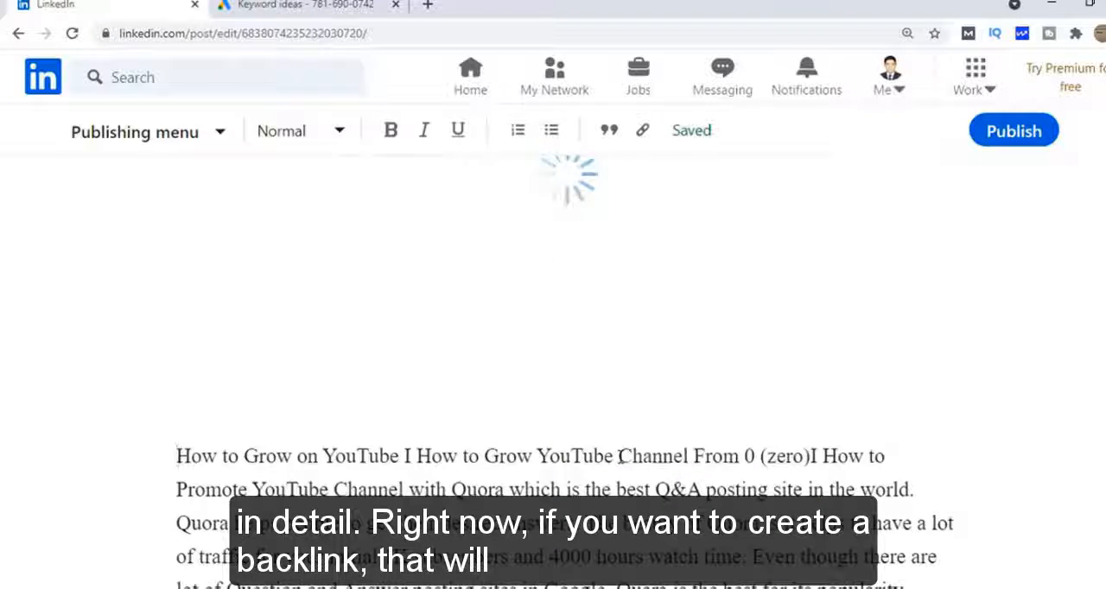
Add a closing paragraph inviting readers to subscribe to "Digital Marketing & YouTube SEO" for series on SEO, Google ADs, Facebook Ads and Video Editing Techniques
scroll(632, 451, "down", 10)
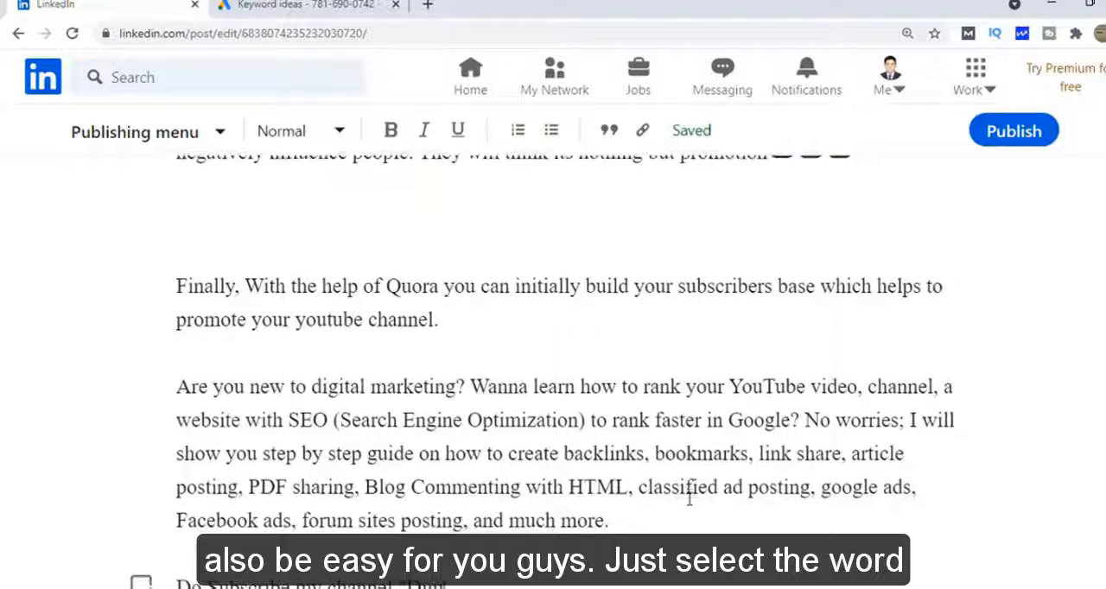
scroll(756, 517, "down", 1)
type("where I")
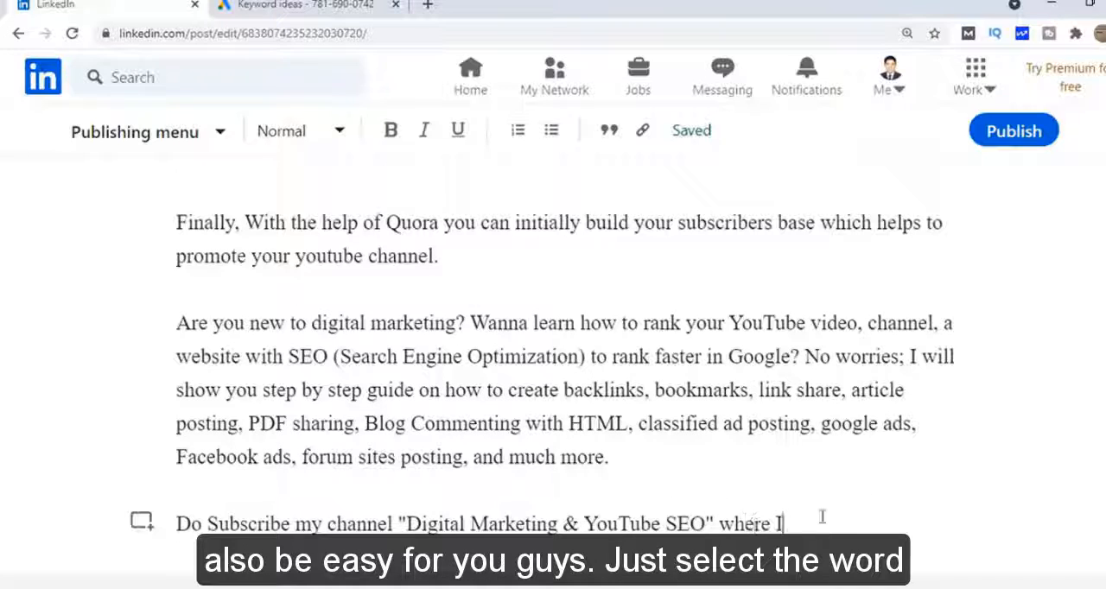
type(" will be postiong all the series of S")
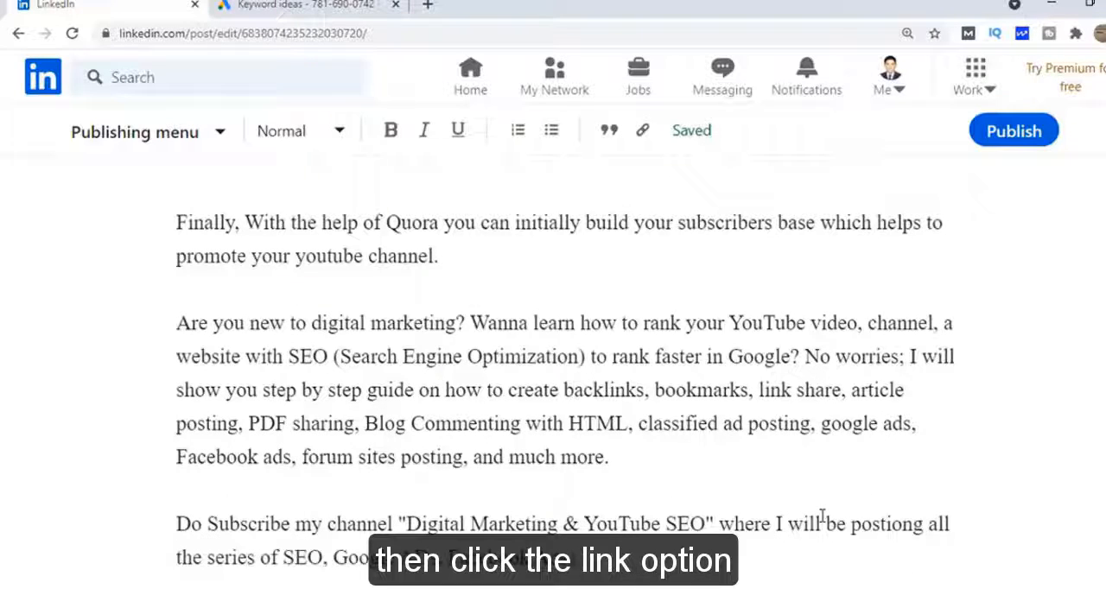
type("iting Techniques.")
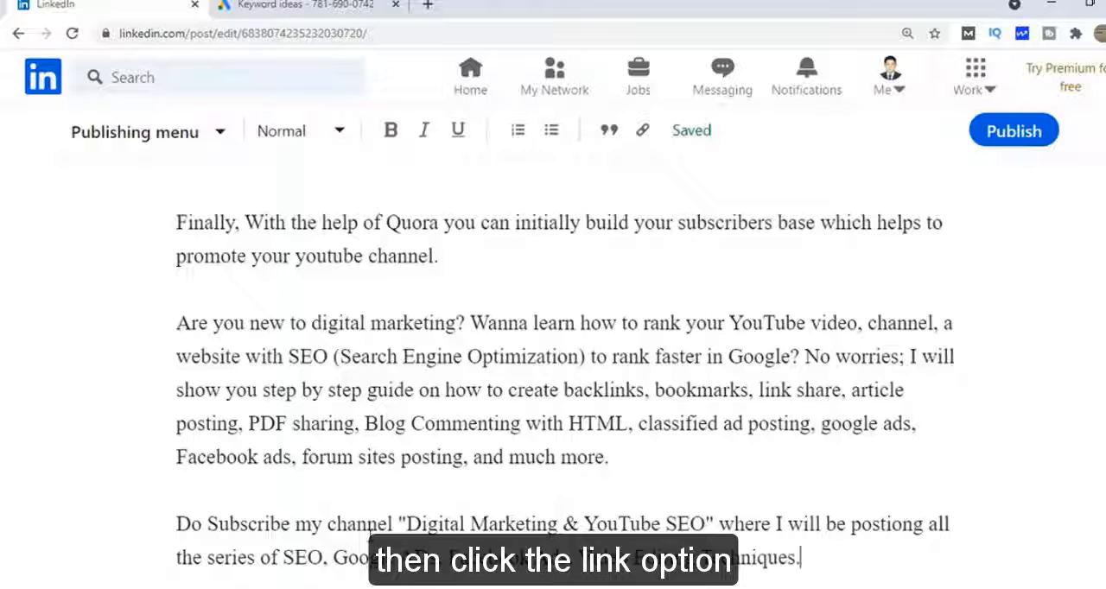
Link the quoted channel name in the closing paragraph to the YouTube channel's URL, with the display text "Digital Marketing & YouTube SEO"
left_click_drag(713, 524, 398, 524)
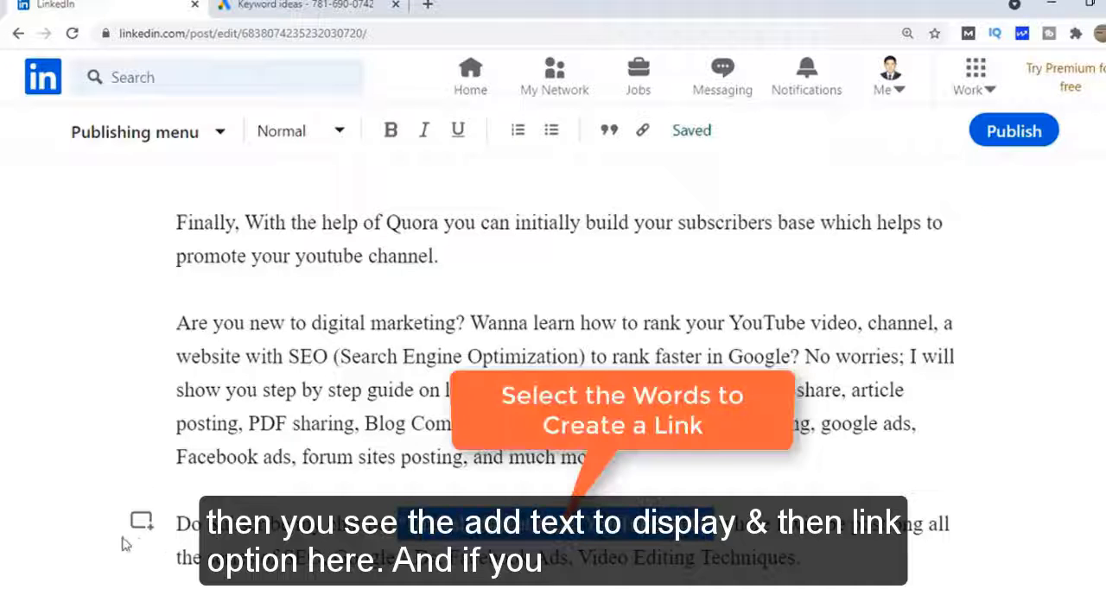
scroll(123, 544, "down", 1)
left_click(642, 129)
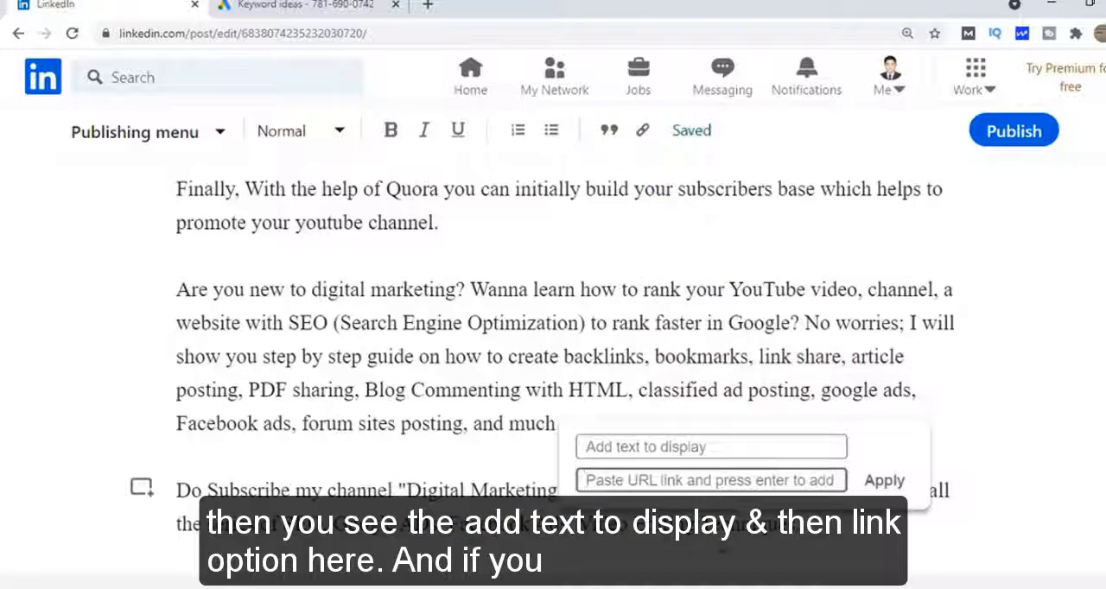
type("hannel/UCipI2kXH-QjbaZAnbDowBYQ")
left_click(605, 447)
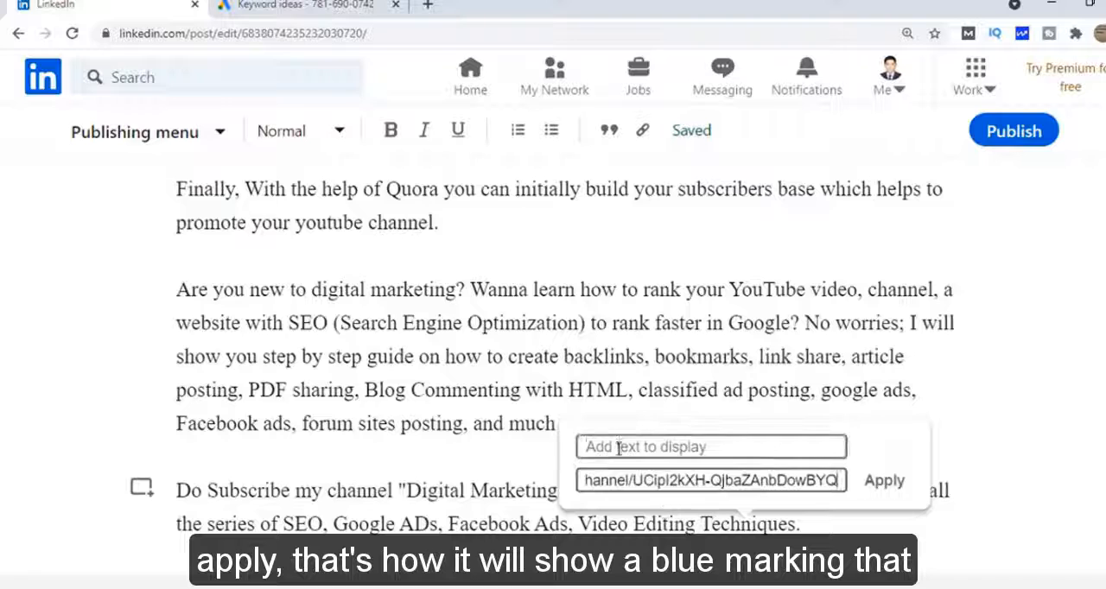
type("Digital Ma")
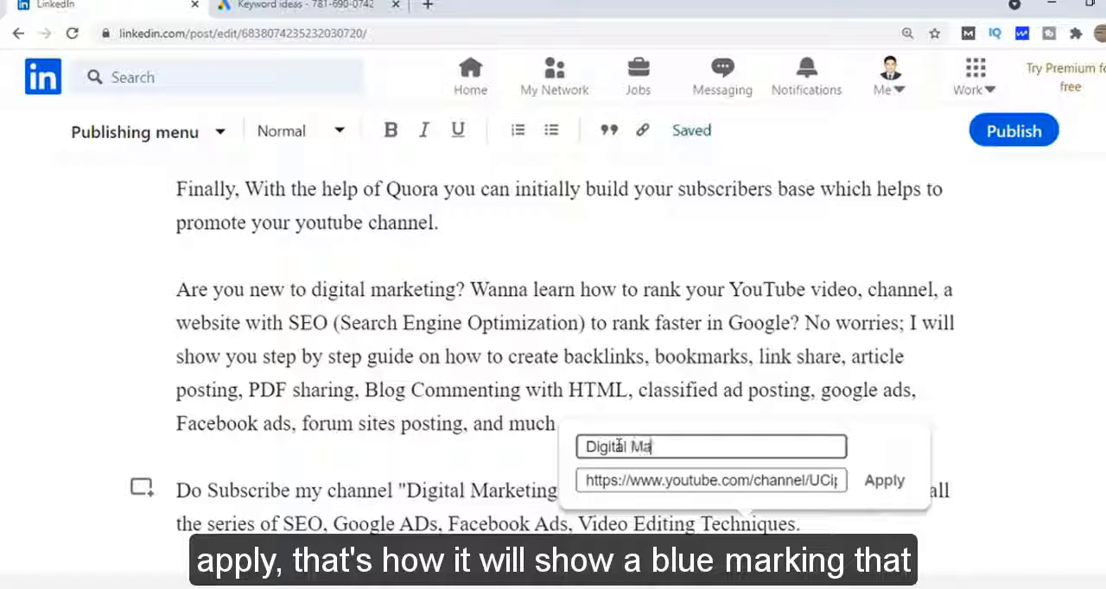
type("rketing & YouTu")
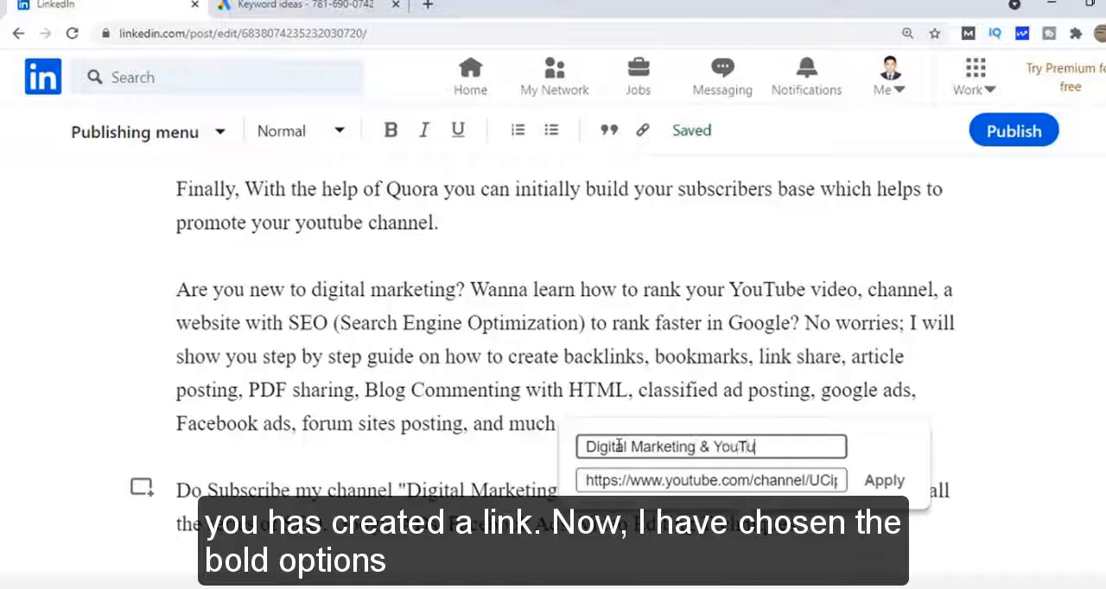
type("be SEO")
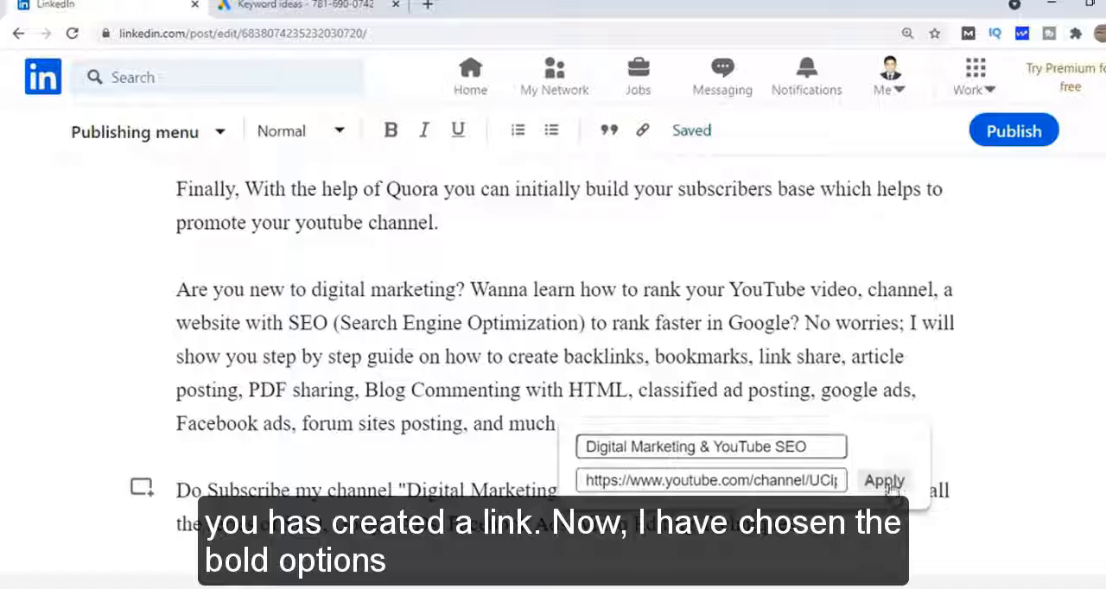
left_click(885, 482)
Put "How to Grow on YouTube I How to Grow YouTube Channel From 0 (zero)" on its own line in bold and underlined
scroll(819, 396, "up", 10)
left_click(812, 374)
key("Return")
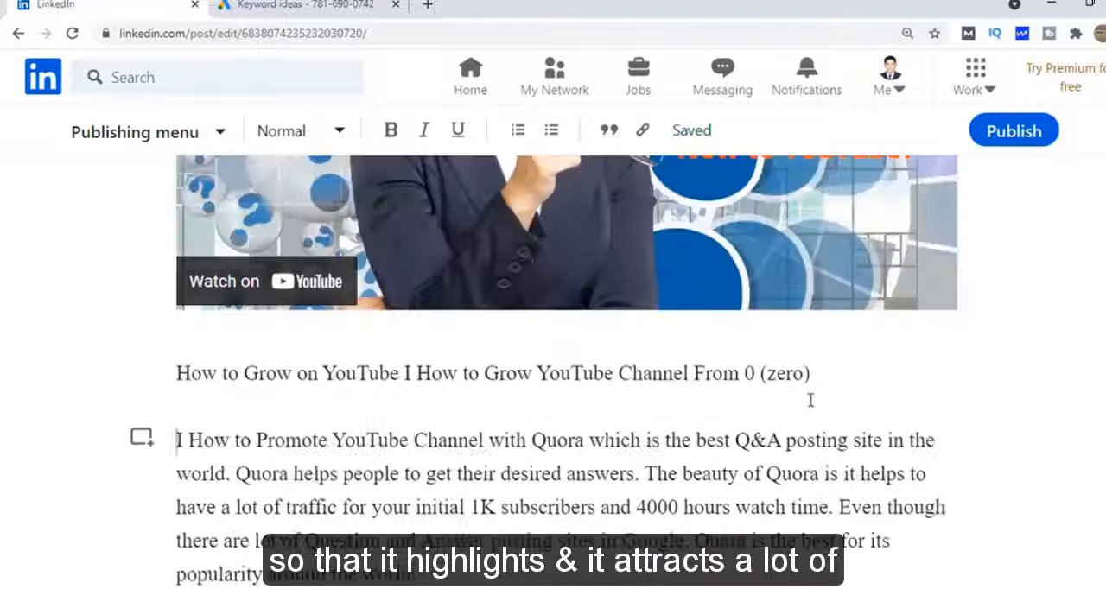
left_click_drag(810, 398, 176, 376)
left_click(390, 130)
left_click(458, 129)
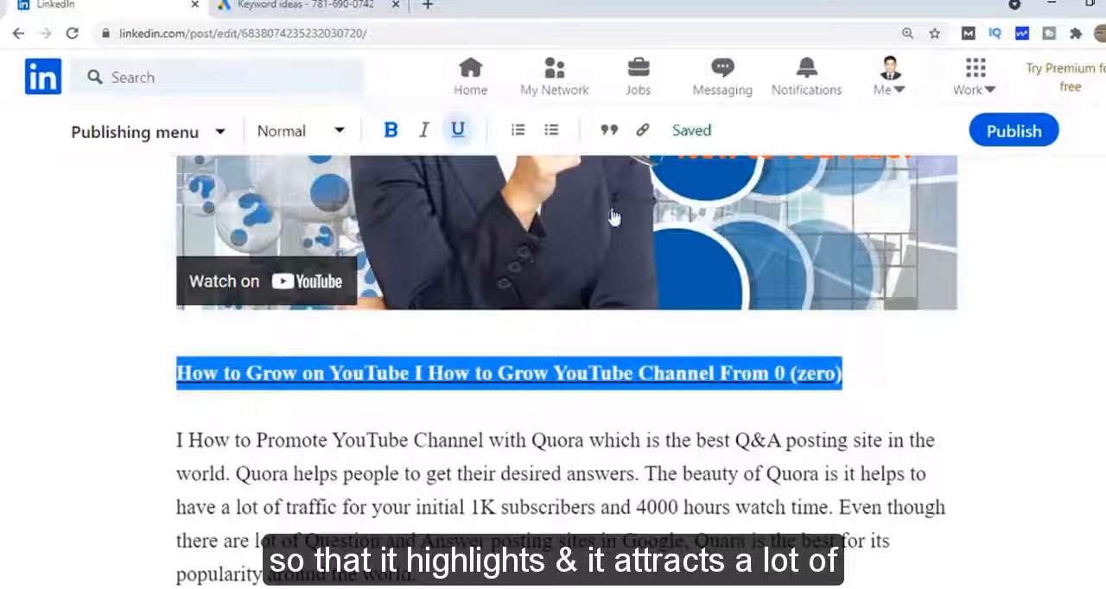
left_click(753, 439)
scroll(447, 535, "down", 5)
scroll(451, 467, "down", 3)
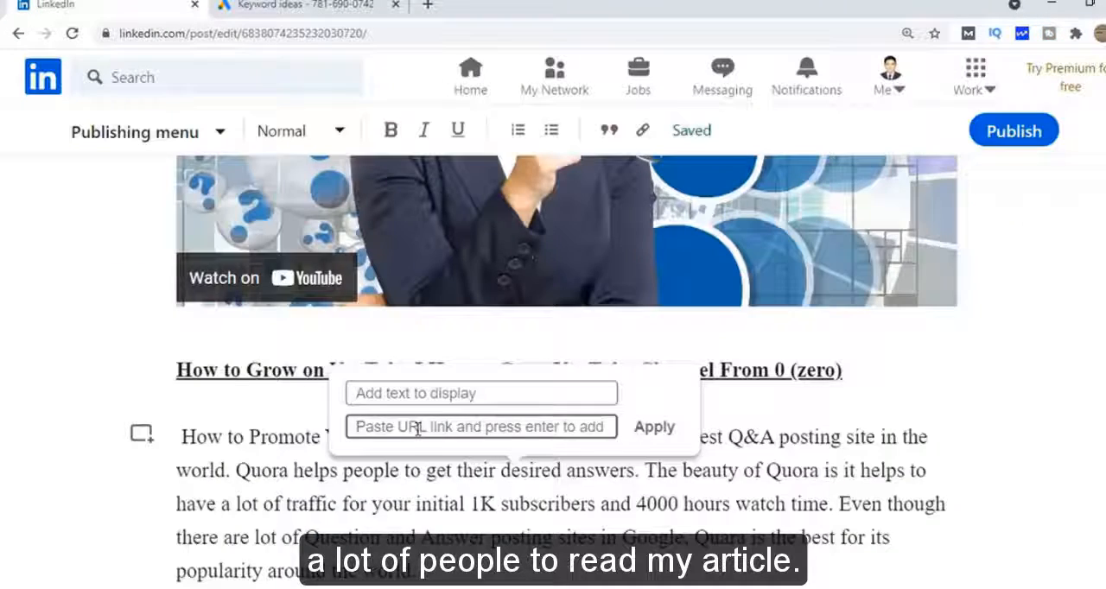
type("https://youtu.be/cCN8p9ZKTYY")
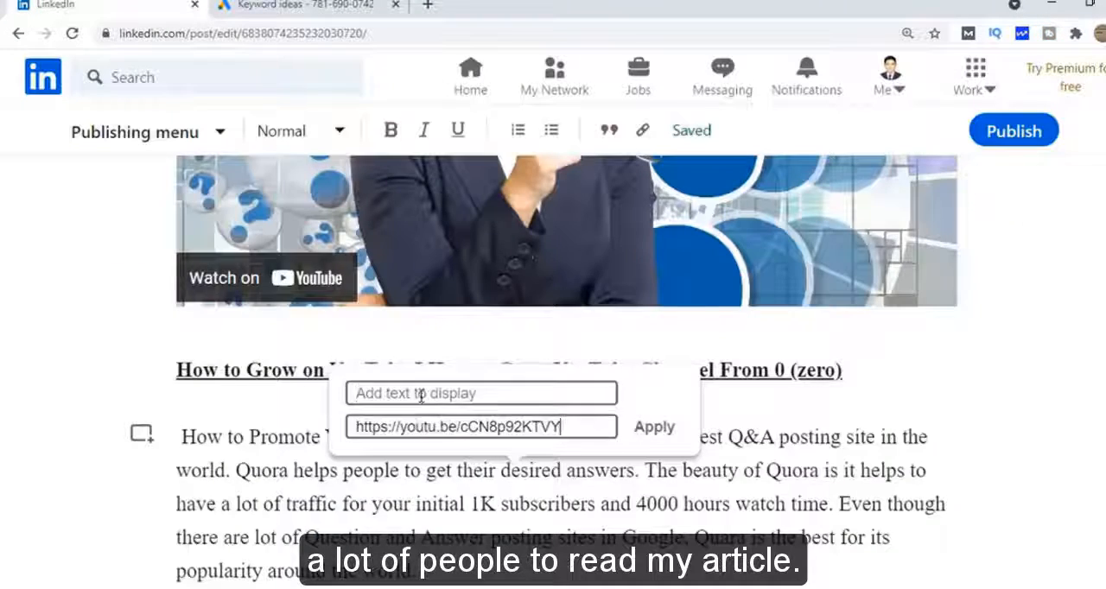
left_click(420, 393)
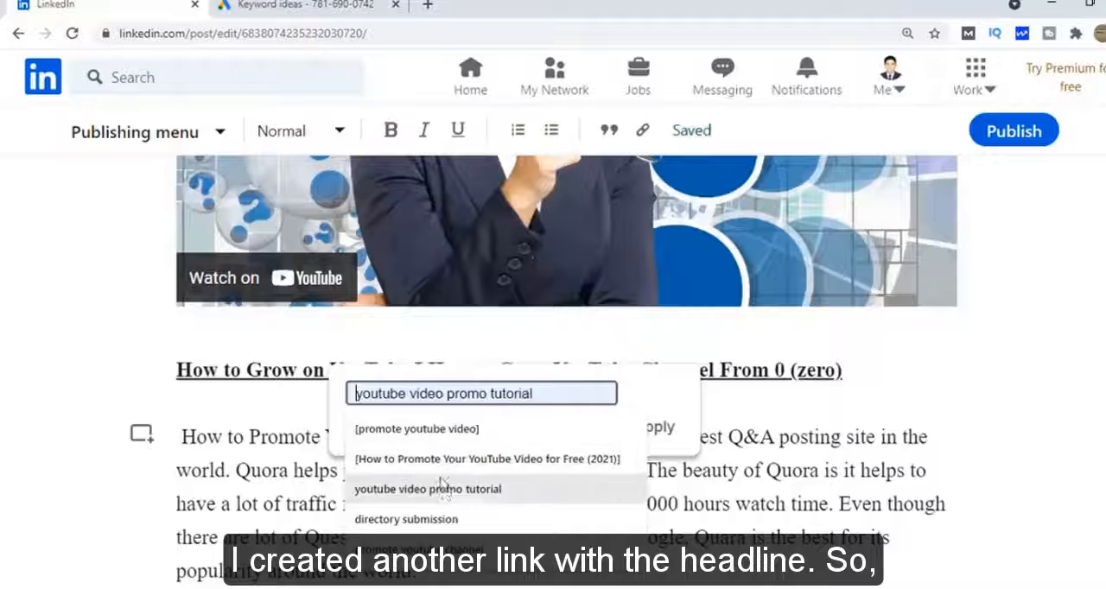
type("How to")
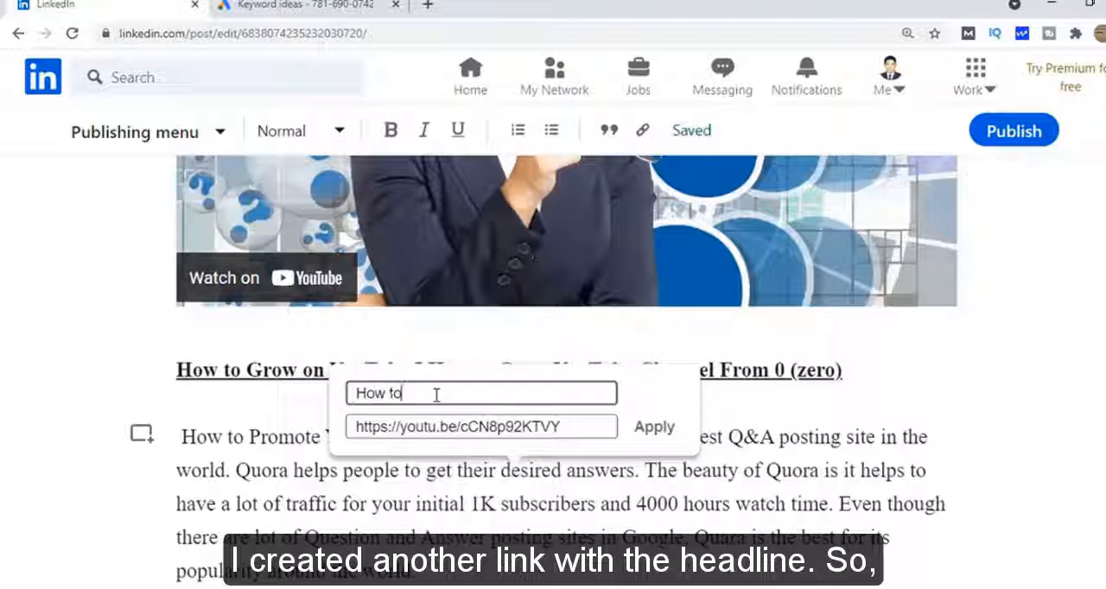
type(" Promote ")
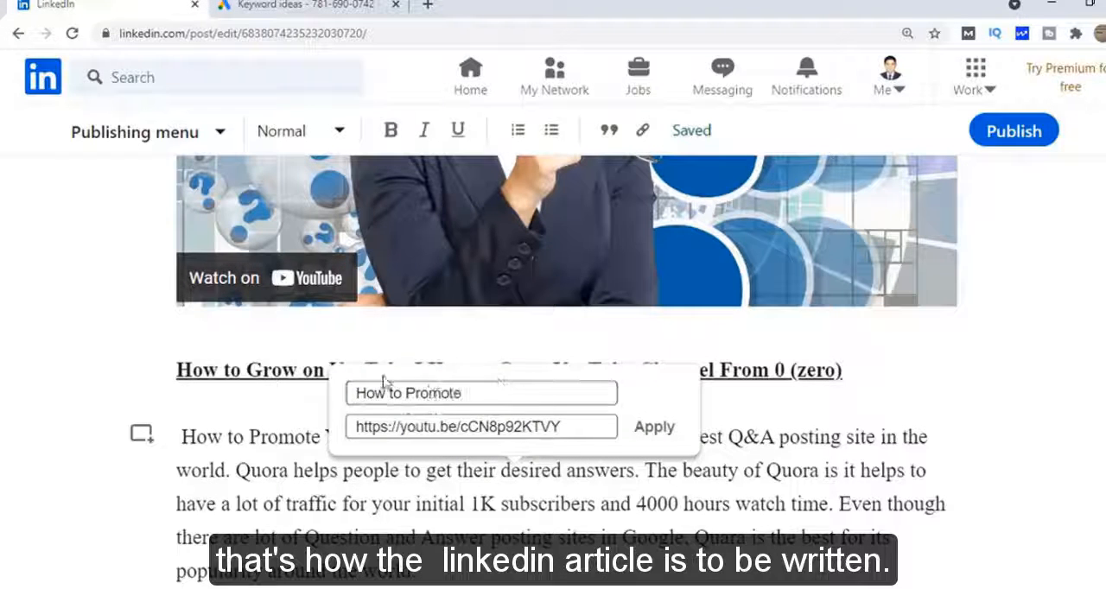
type("YouTube")
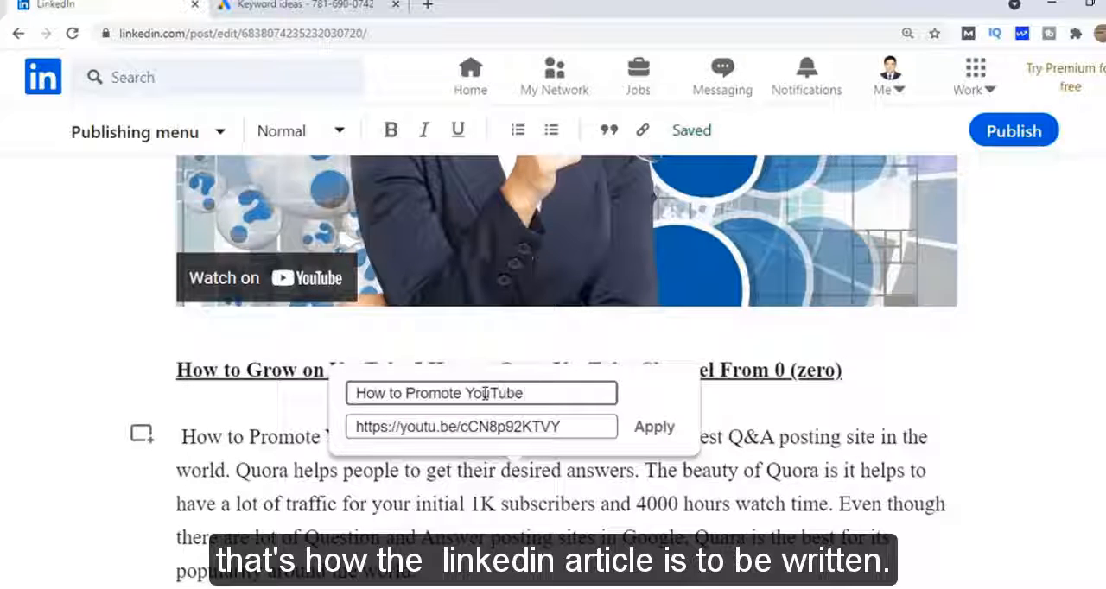
type(" Video")
left_click(654, 427)
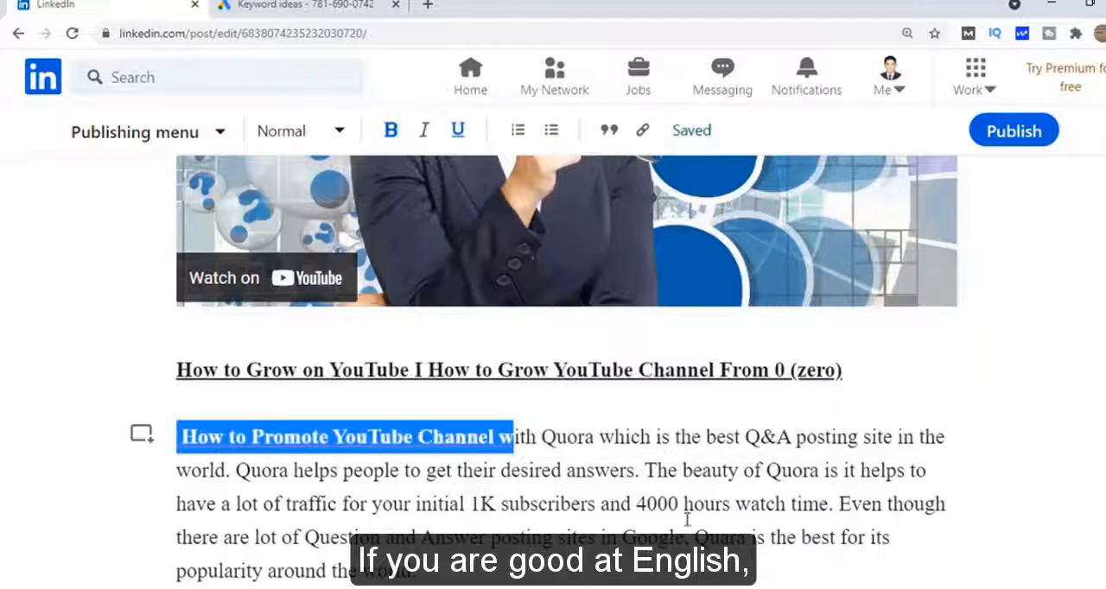
left_click(459, 504)
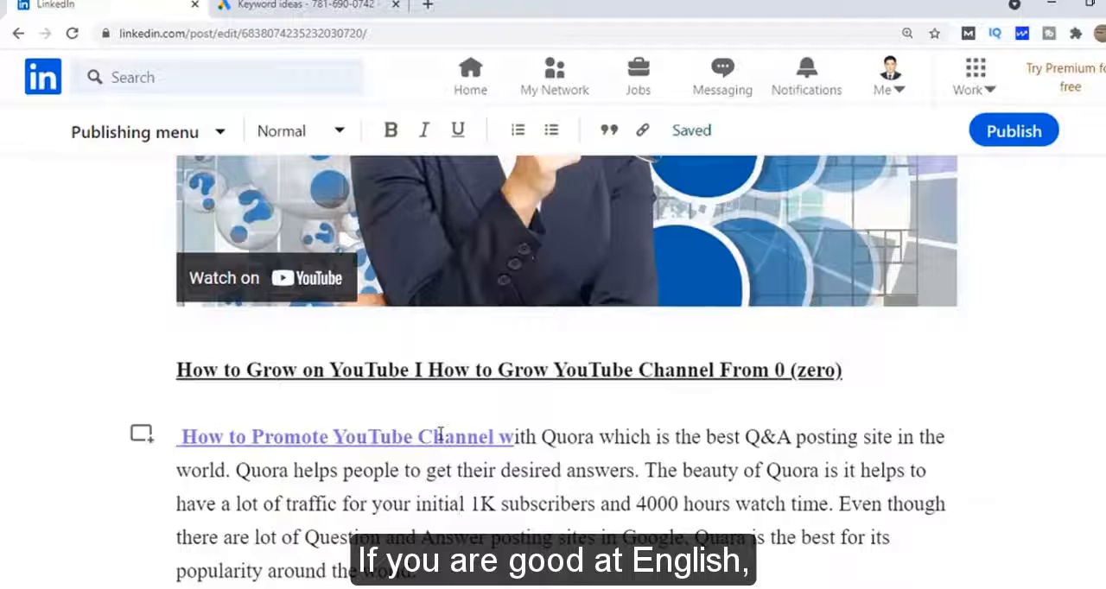
Start publishing the article and add the hashtags #How_to_promote_youtube_video, #How_to_Promote_youtube_Channel and #how_to_Grow_on_youtube to its share post
scroll(440, 436, "down", 2)
left_click(1014, 131)
scroll(418, 471, "down", 2)
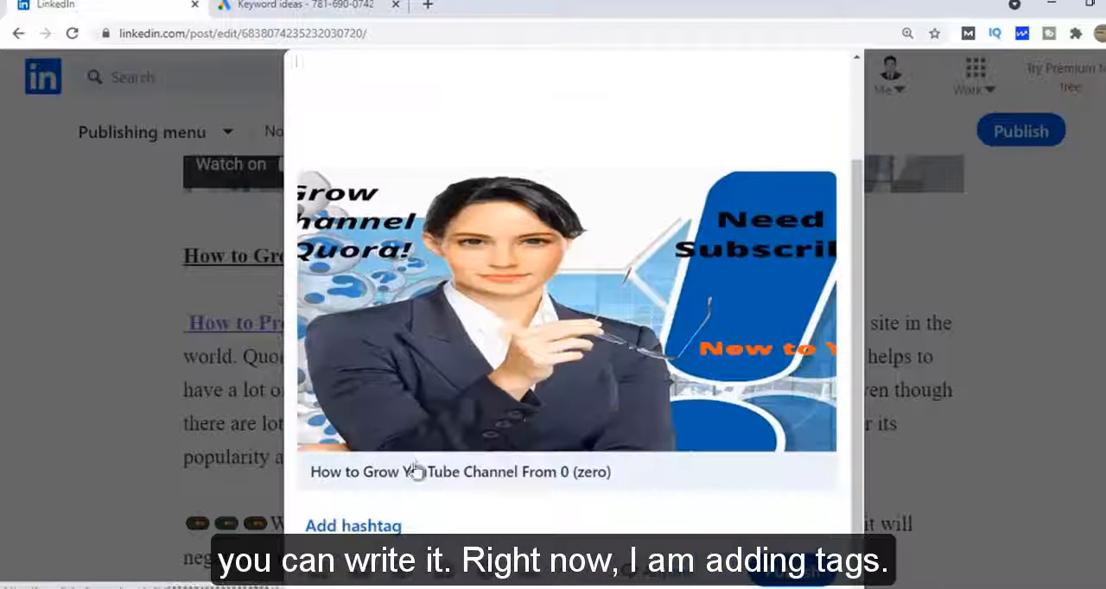
scroll(419, 265, "down", 2)
left_click(365, 530)
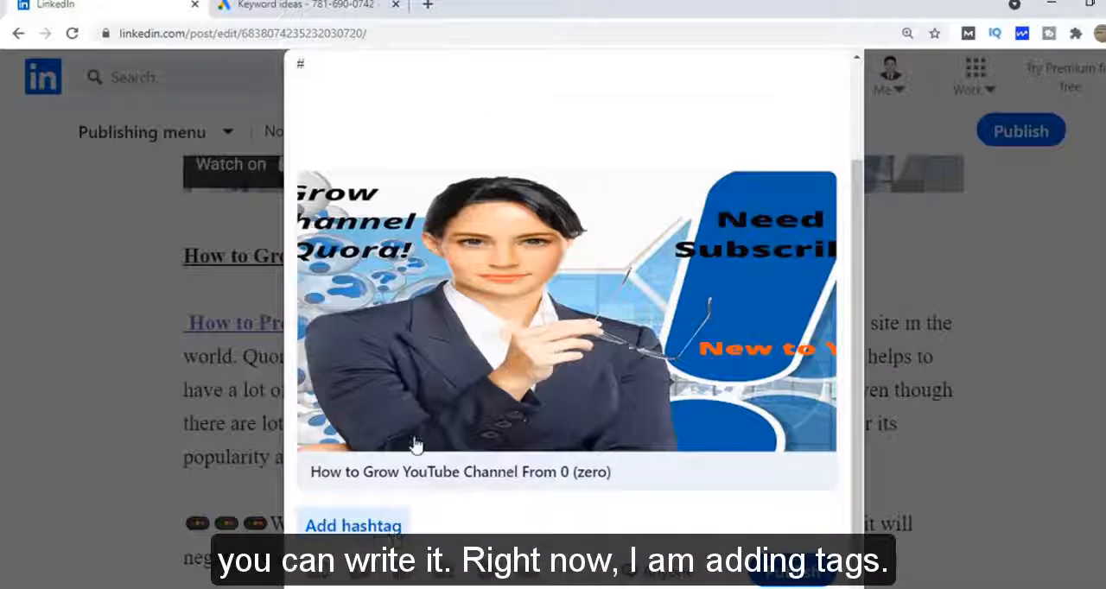
type("How_to_pro")
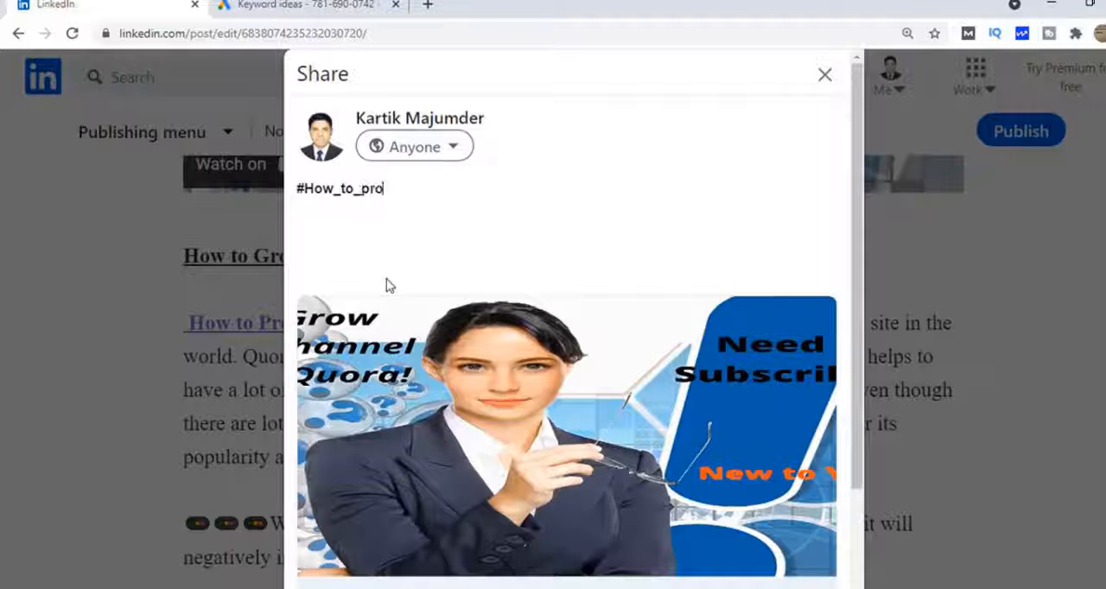
type("mote_youtube_video")
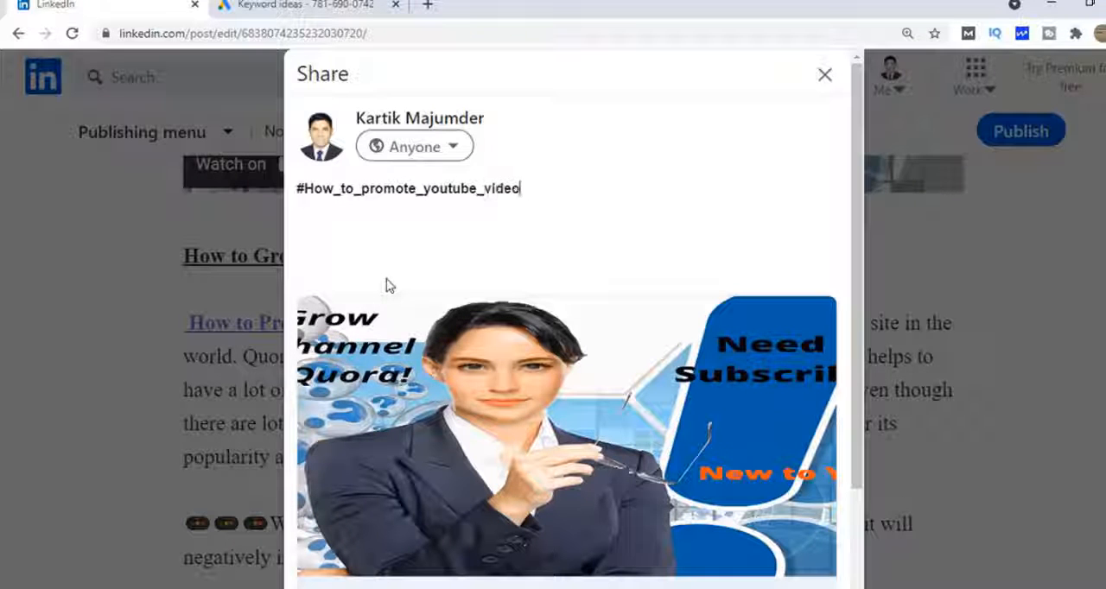
type(" #How_to_Promote_")
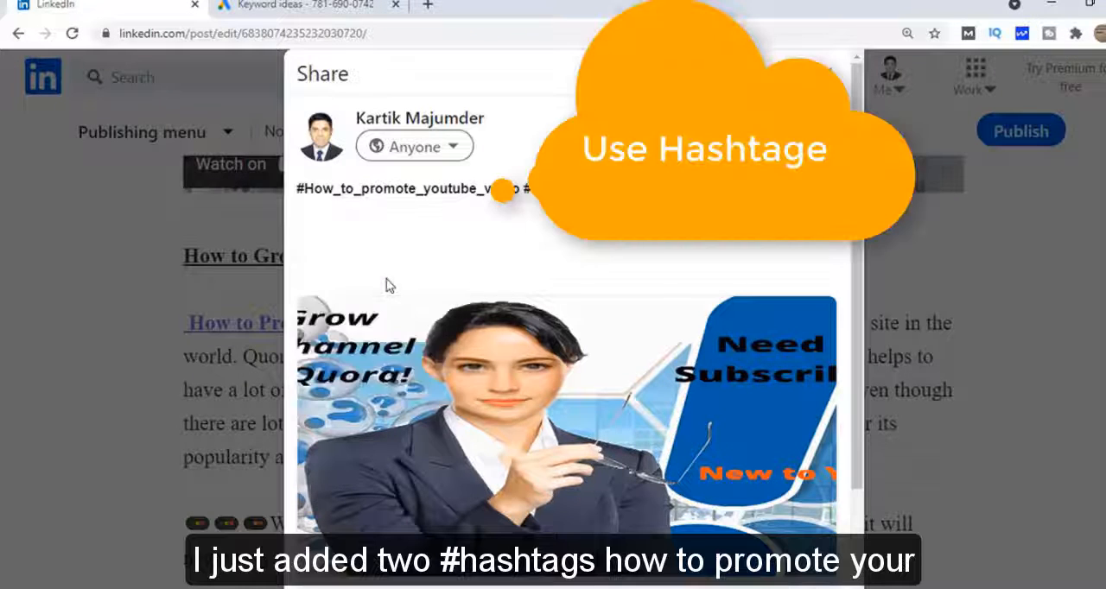
type("youtube_Channel")
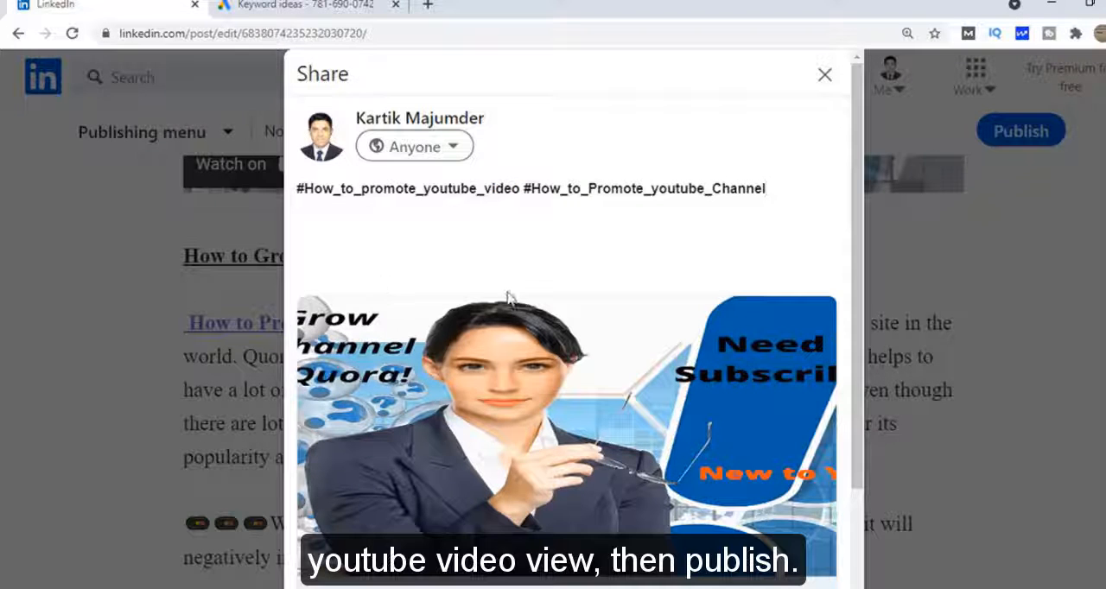
type(" #how_to_Gr")
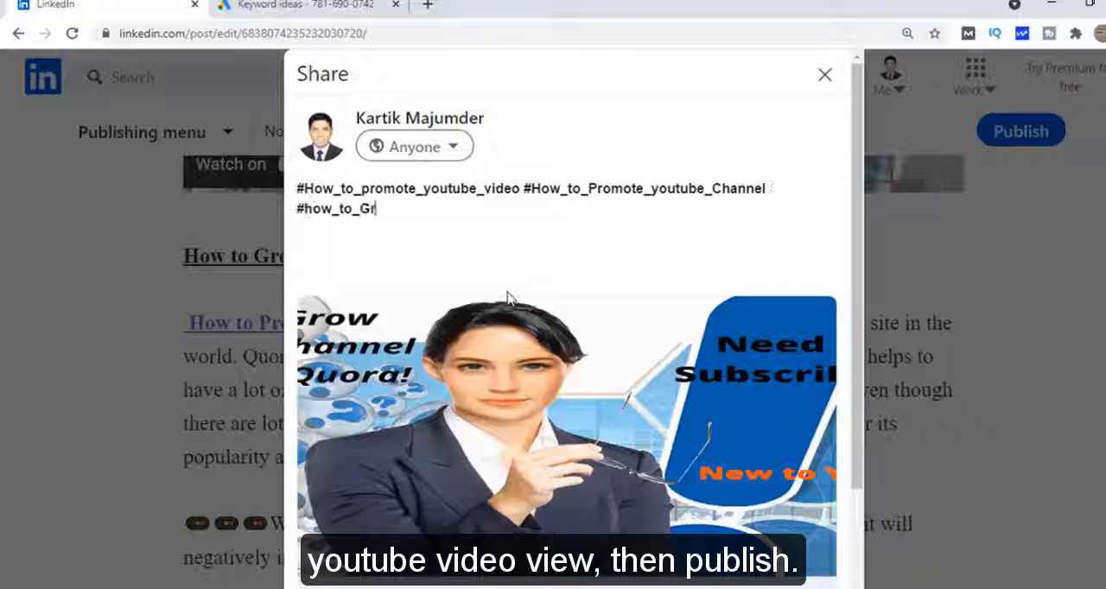
type("ow_on_youtube")
scroll(508, 298, "down", 3)
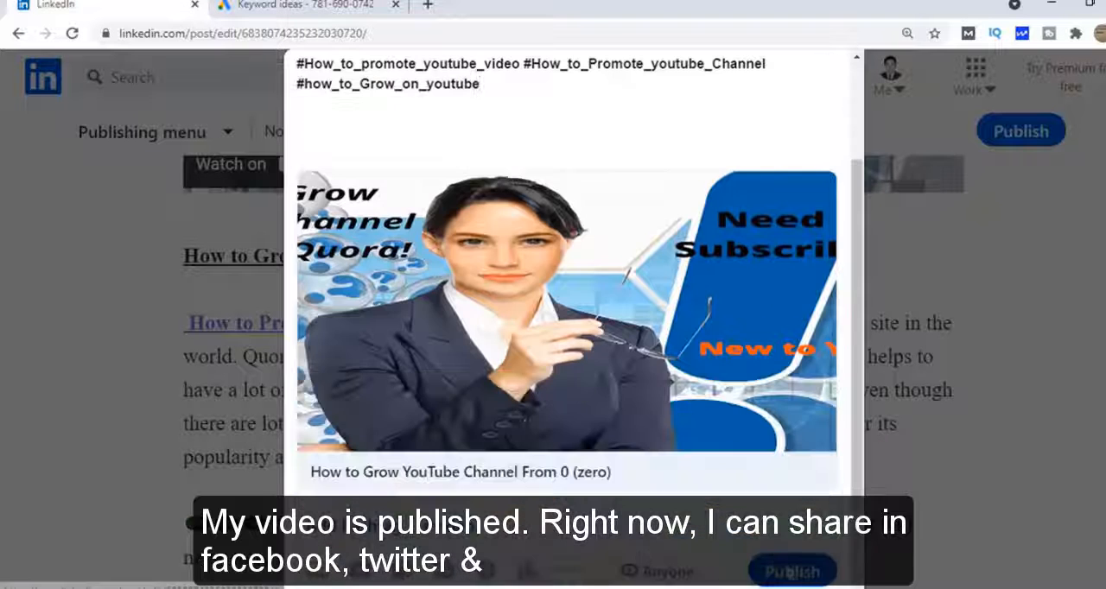
Publish the article with its hashtag share post, send the prefilled tweet sharing it on Twitter, and dismiss the sharing dialog
left_click(790, 573)
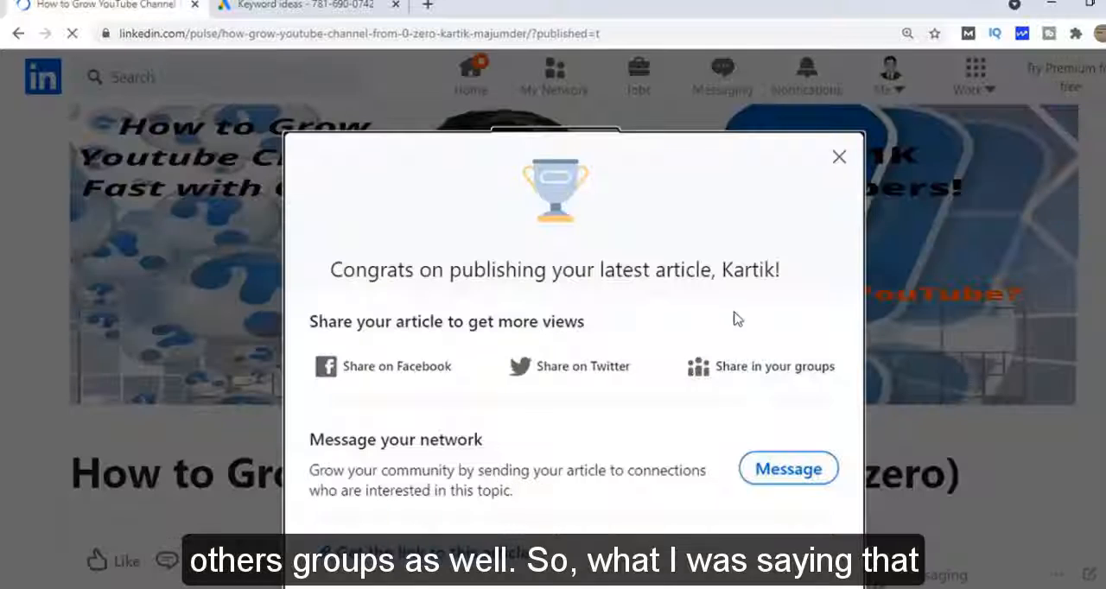
left_click(414, 378)
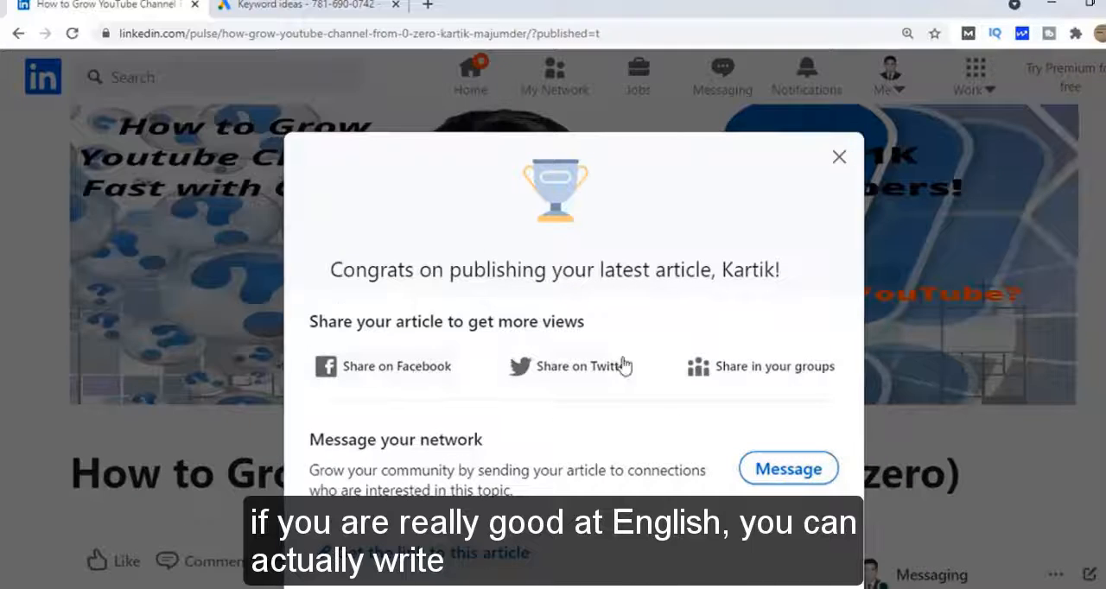
left_click(600, 378)
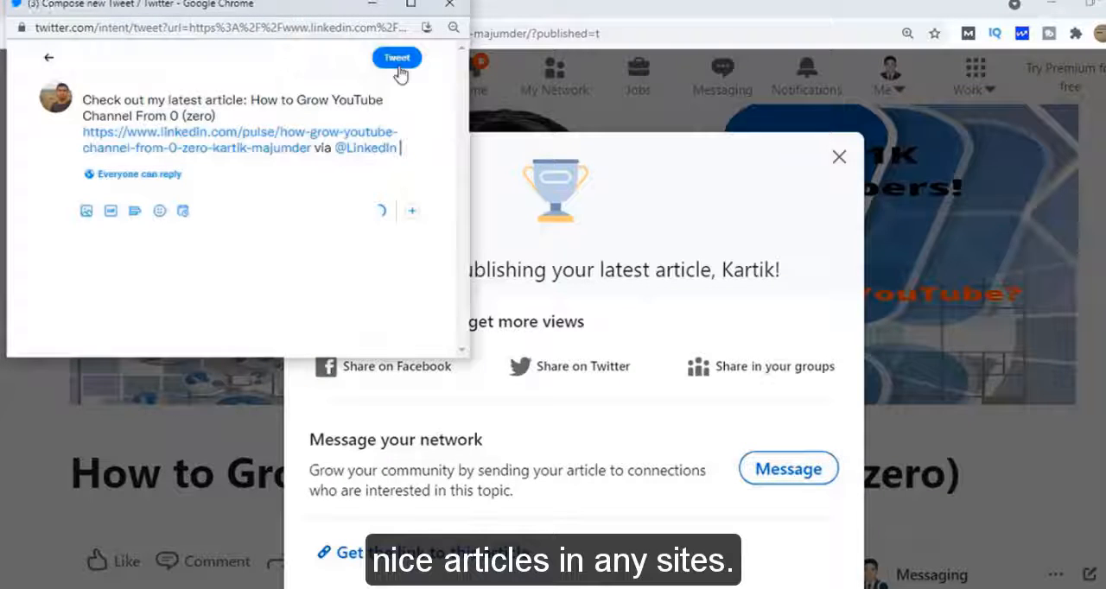
left_click(397, 64)
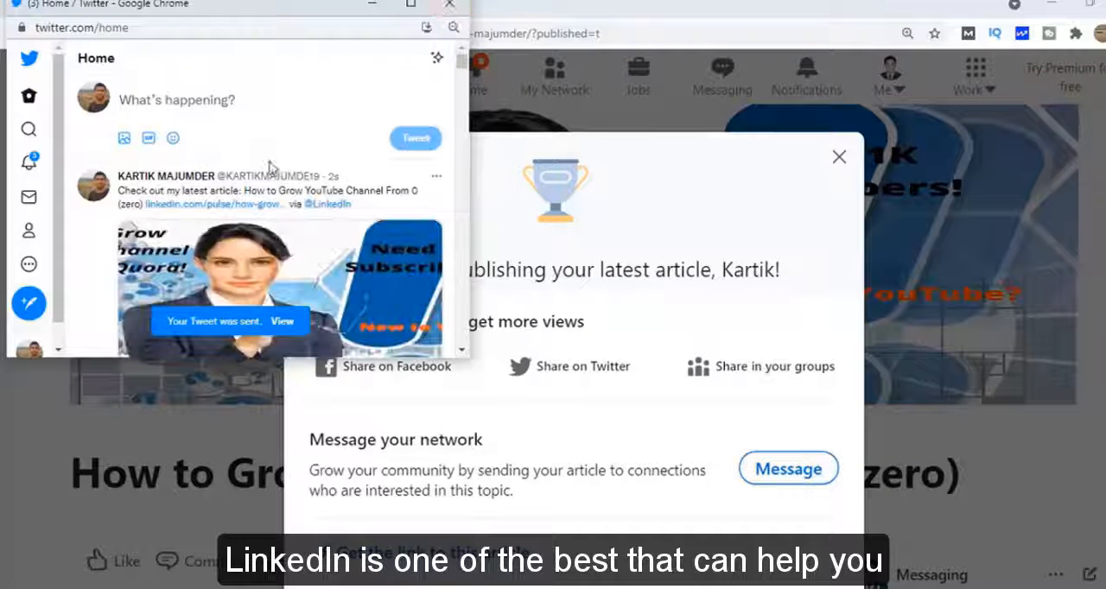
scroll(269, 166, "down", 2)
left_click(410, 9)
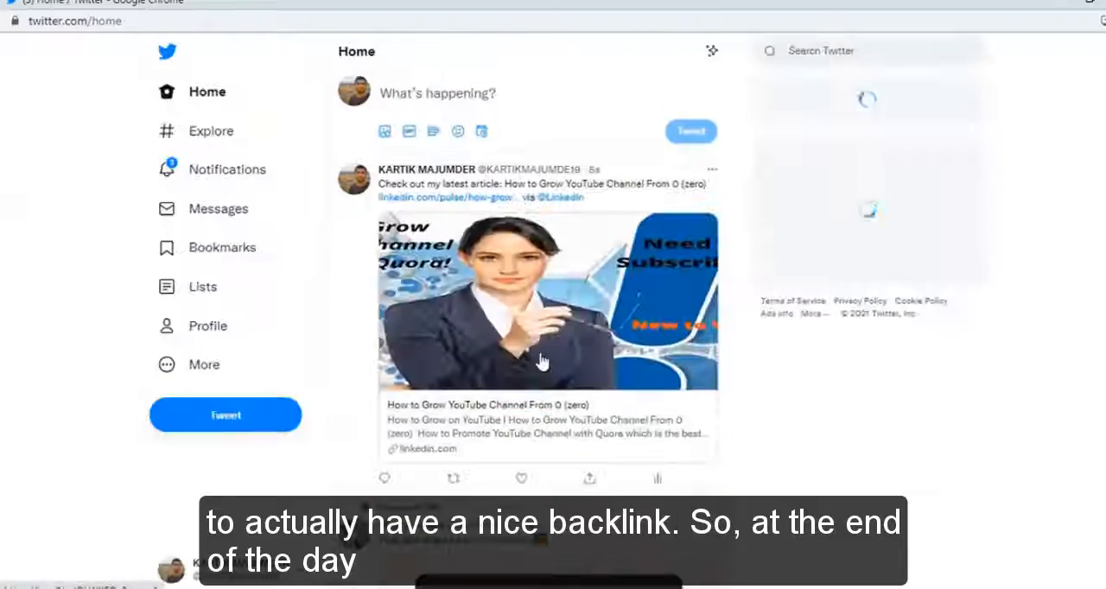
left_click(1105, 2)
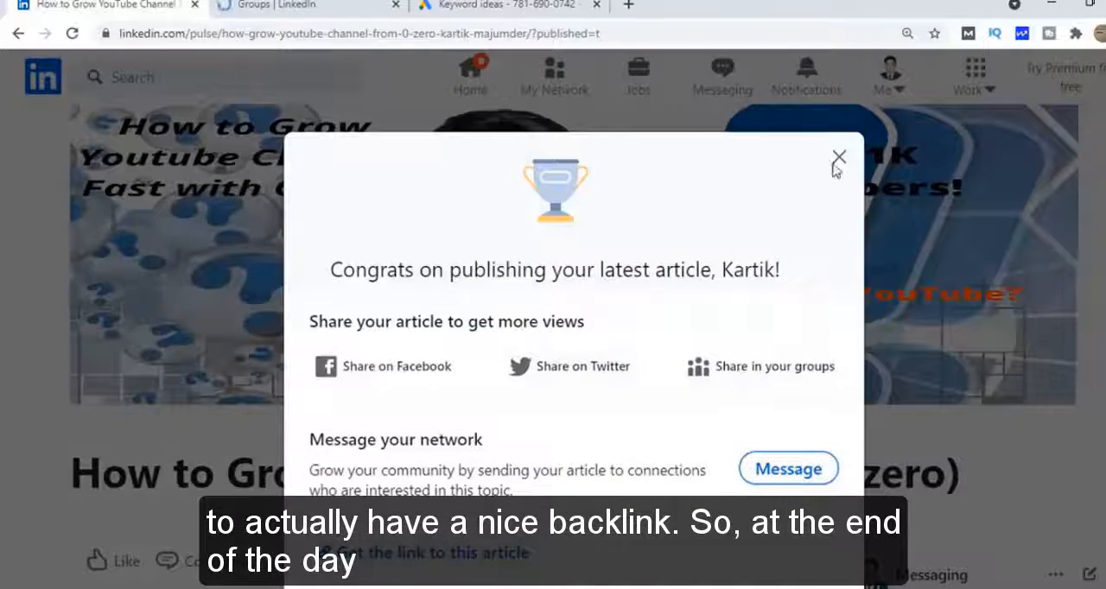
left_click(838, 158)
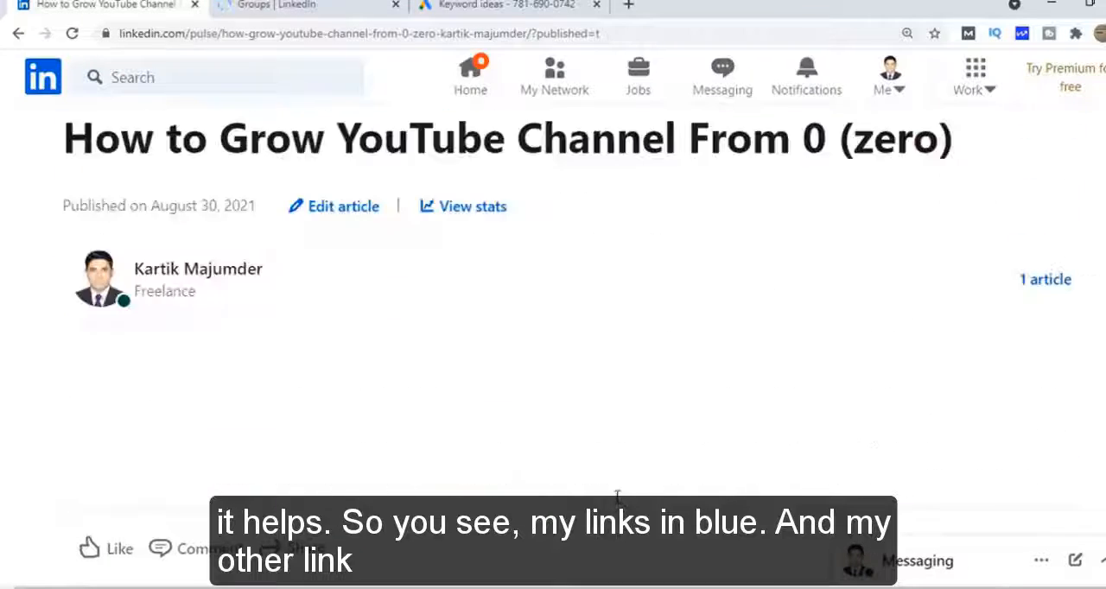
Review the published article, examining the channel link in the closing paragraph, the hashtags, the embedded video, the title and the cover image
scroll(617, 495, "down", 20)
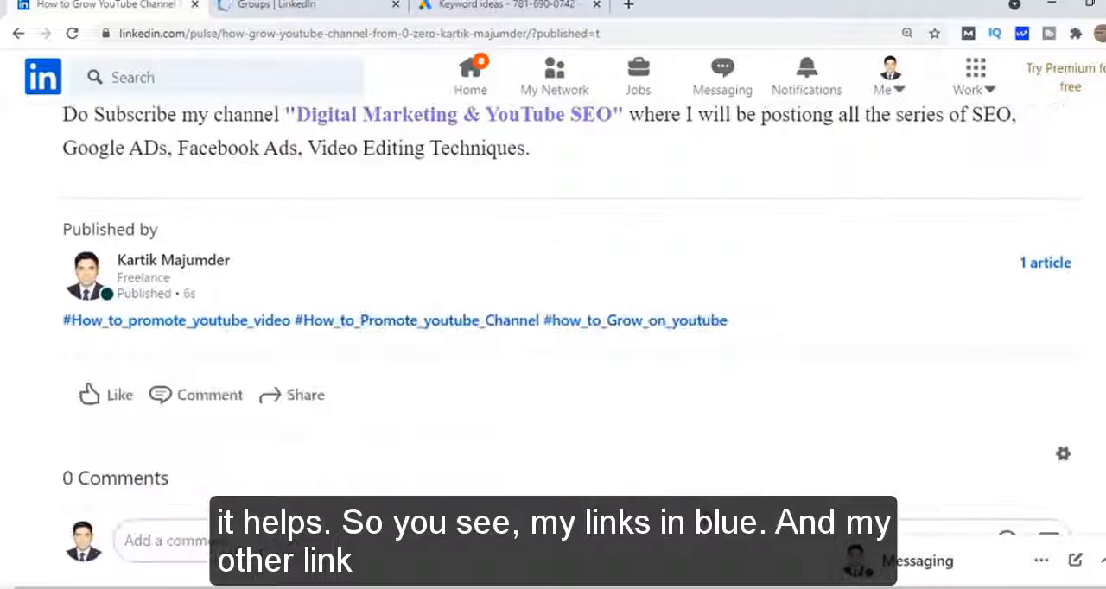
scroll(622, 272, "up", 2)
left_click_drag(288, 216, 600, 343)
left_click(565, 301)
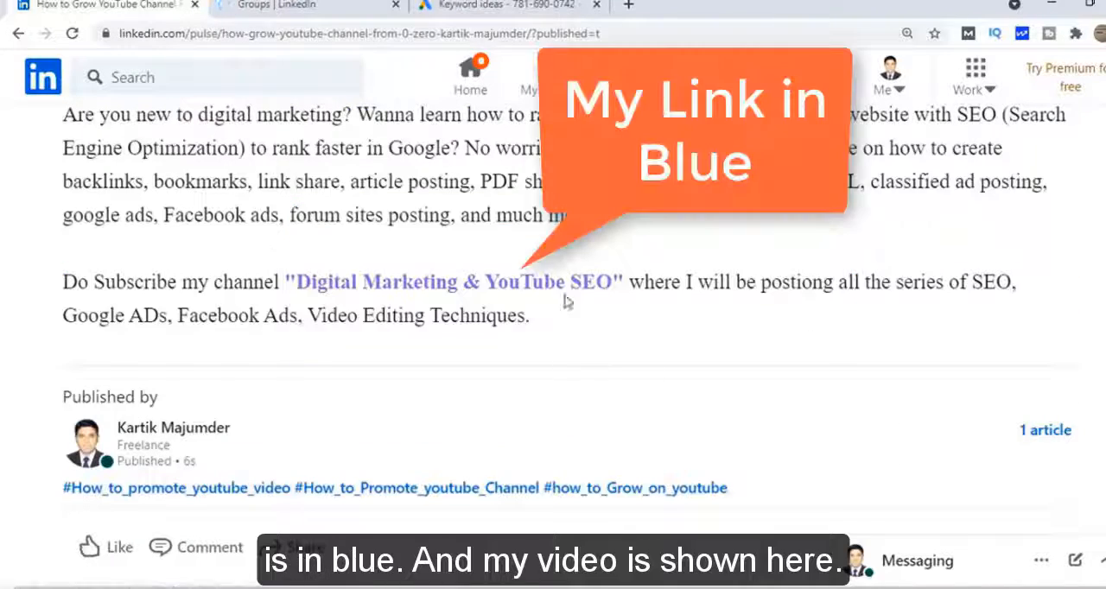
scroll(353, 329, "down", 1)
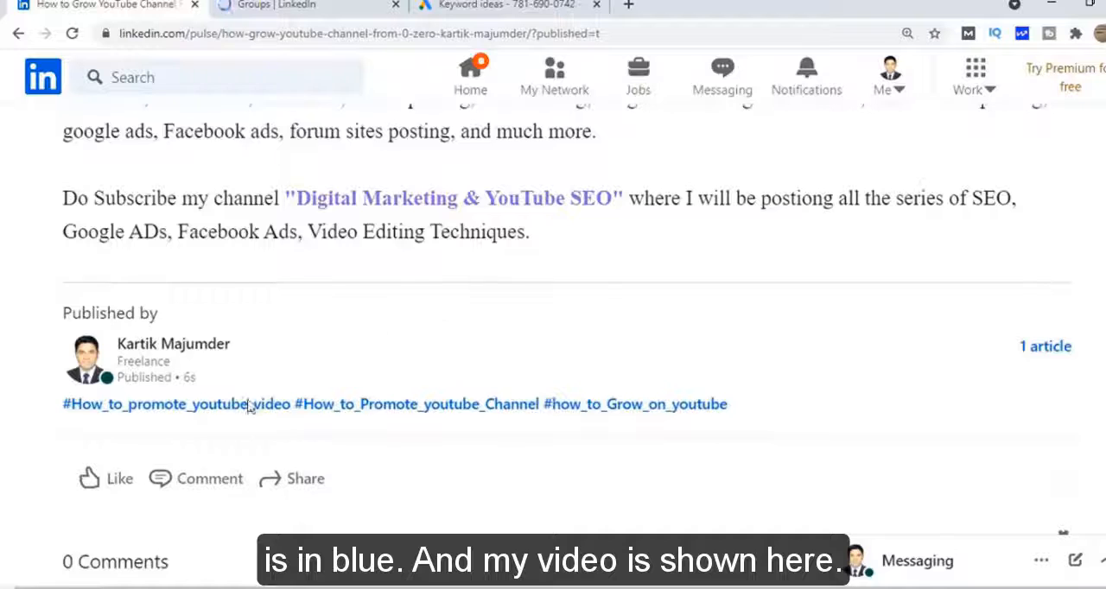
scroll(251, 395, "up", 4)
scroll(252, 395, "up", 10)
left_click(207, 286)
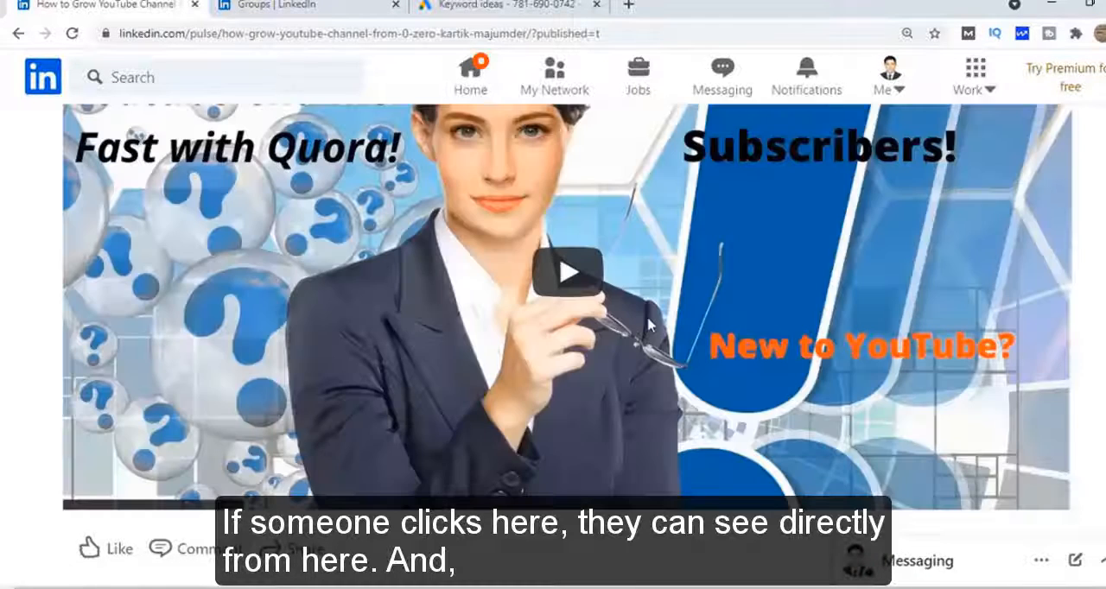
scroll(478, 297, "up", 3)
scroll(478, 297, "up", 4)
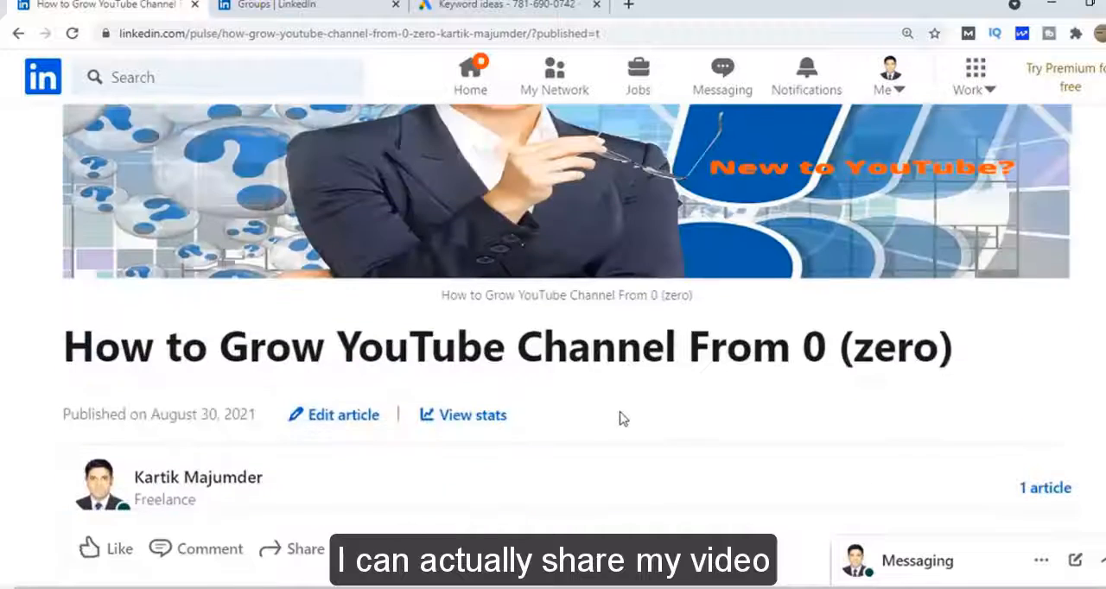
Open the Front End Developer Group from the list of joined LinkedIn groups and go to its post-creation area
left_click(304, 5)
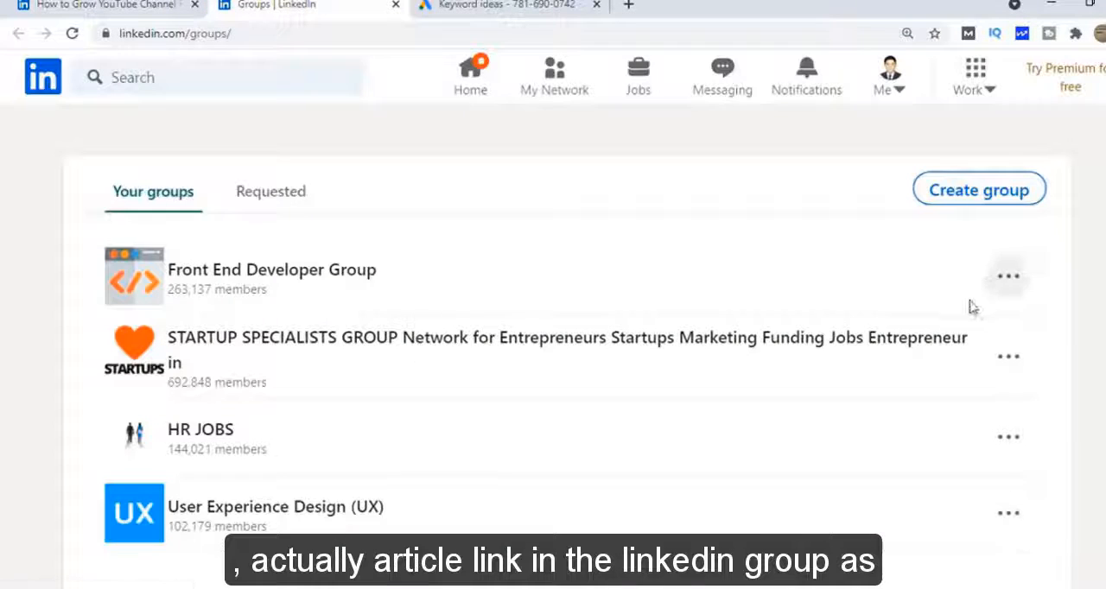
left_click(272, 172)
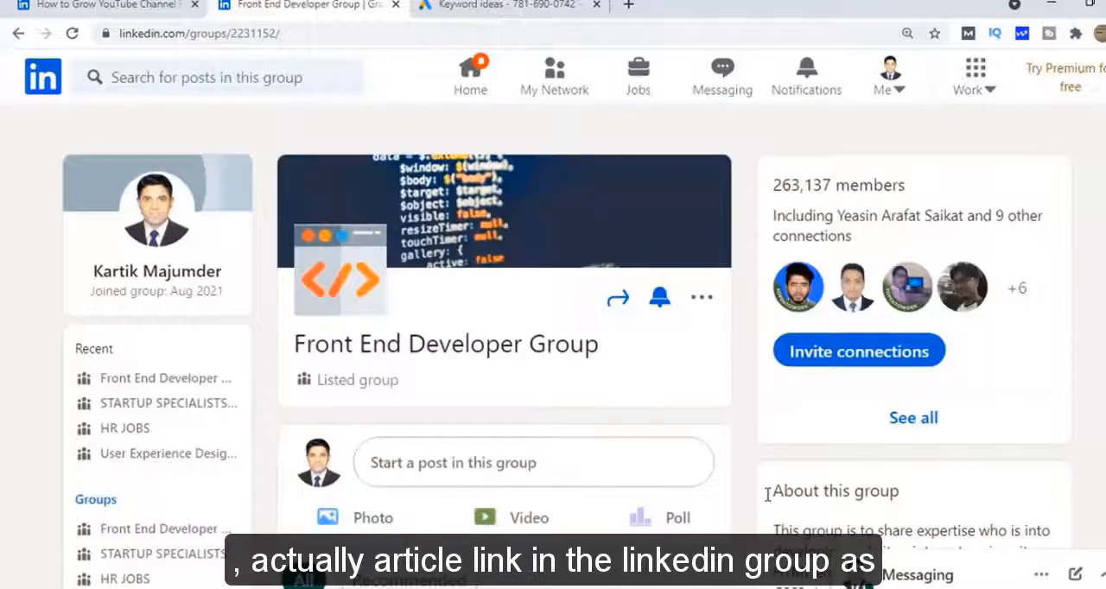
scroll(497, 393, "down", 1)
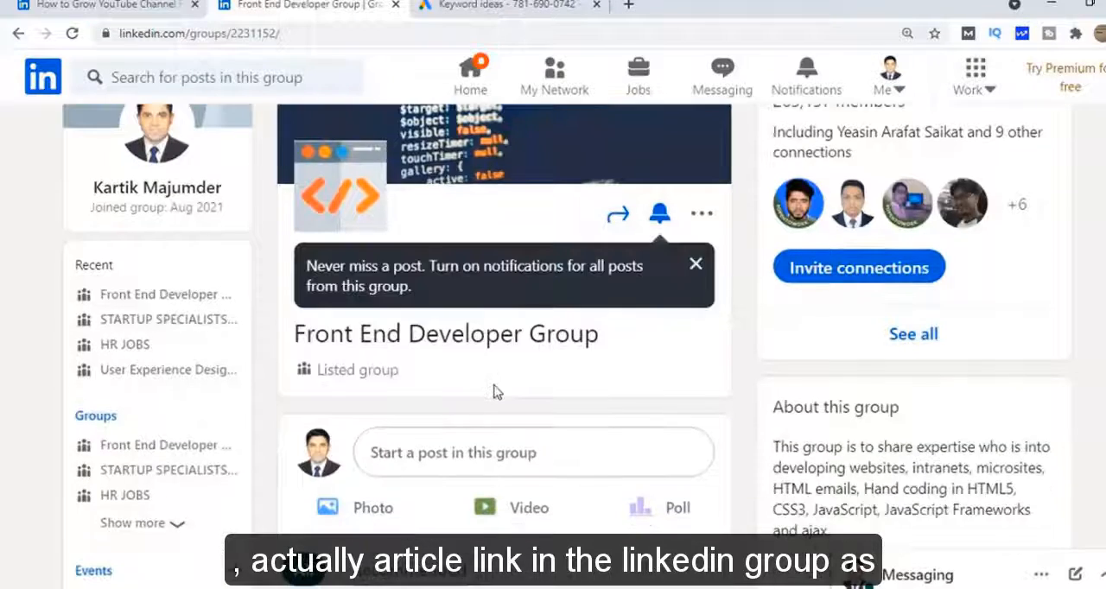